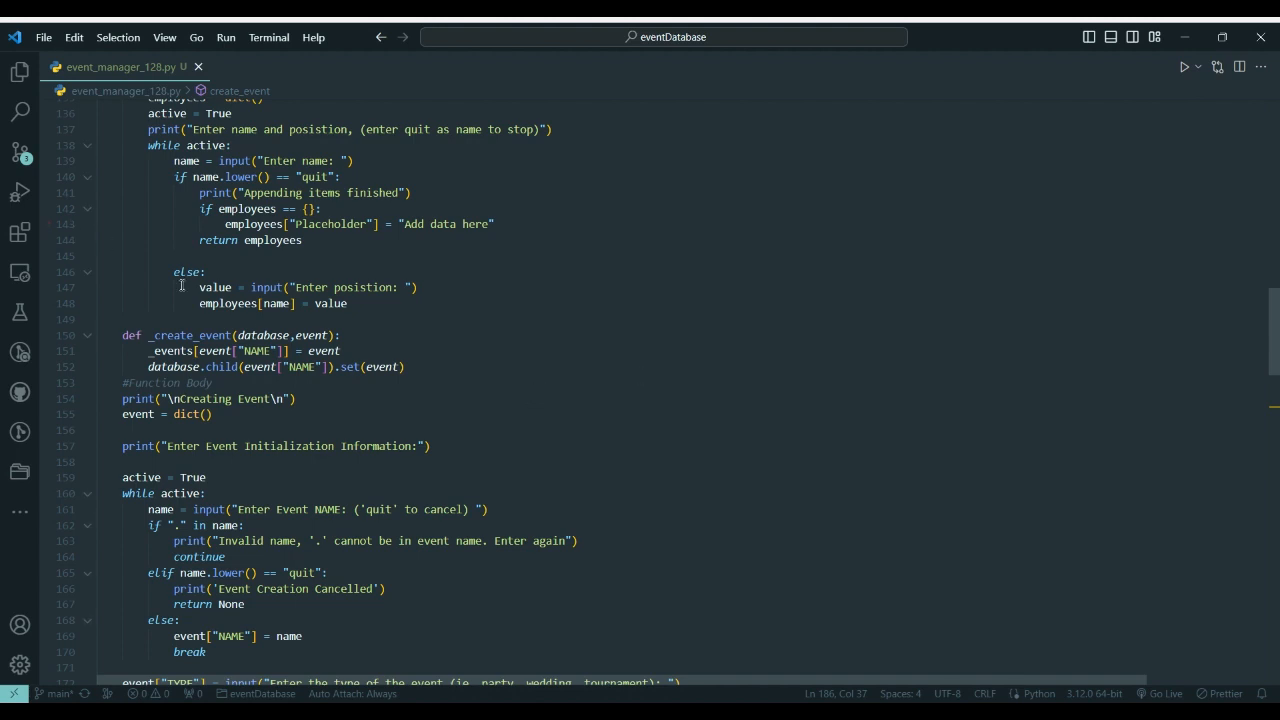
Examine the code of event_manager_128.py, from the help text and create_event functions to the main program's menu loop.
scroll(182, 286, up, 5)
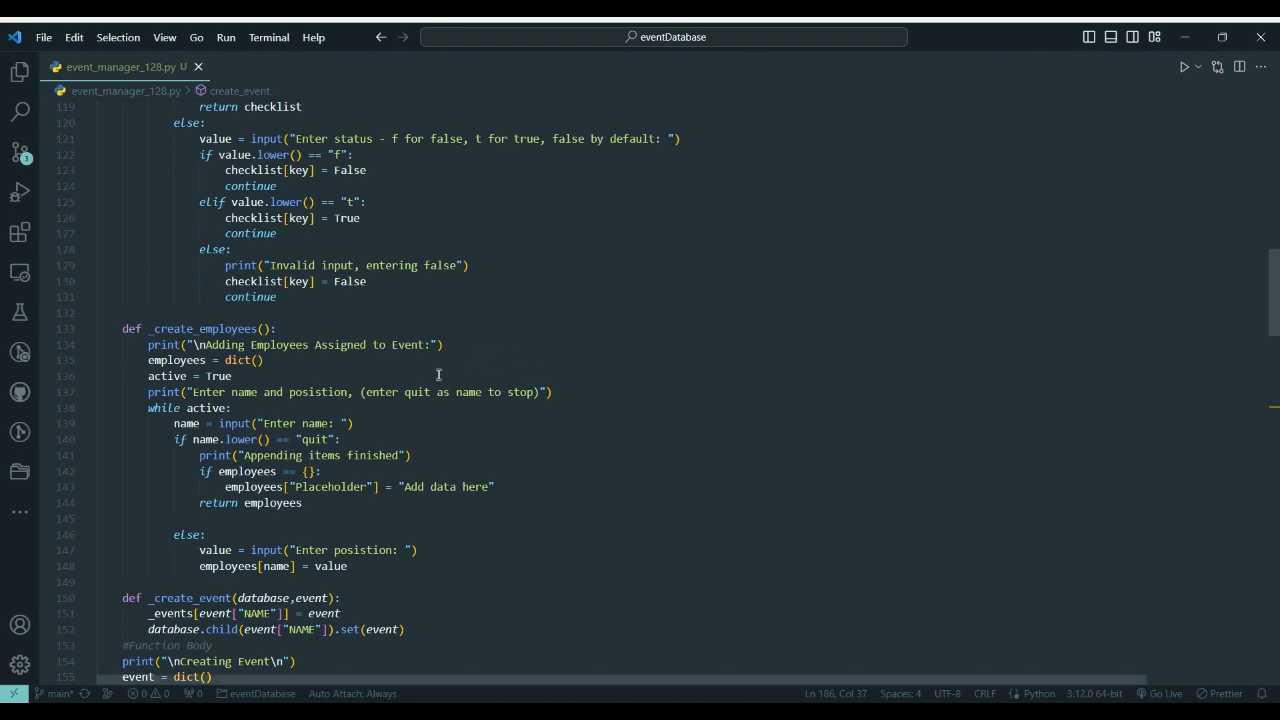
scroll(436, 375, up, 20)
scroll(143, 191, up, 2)
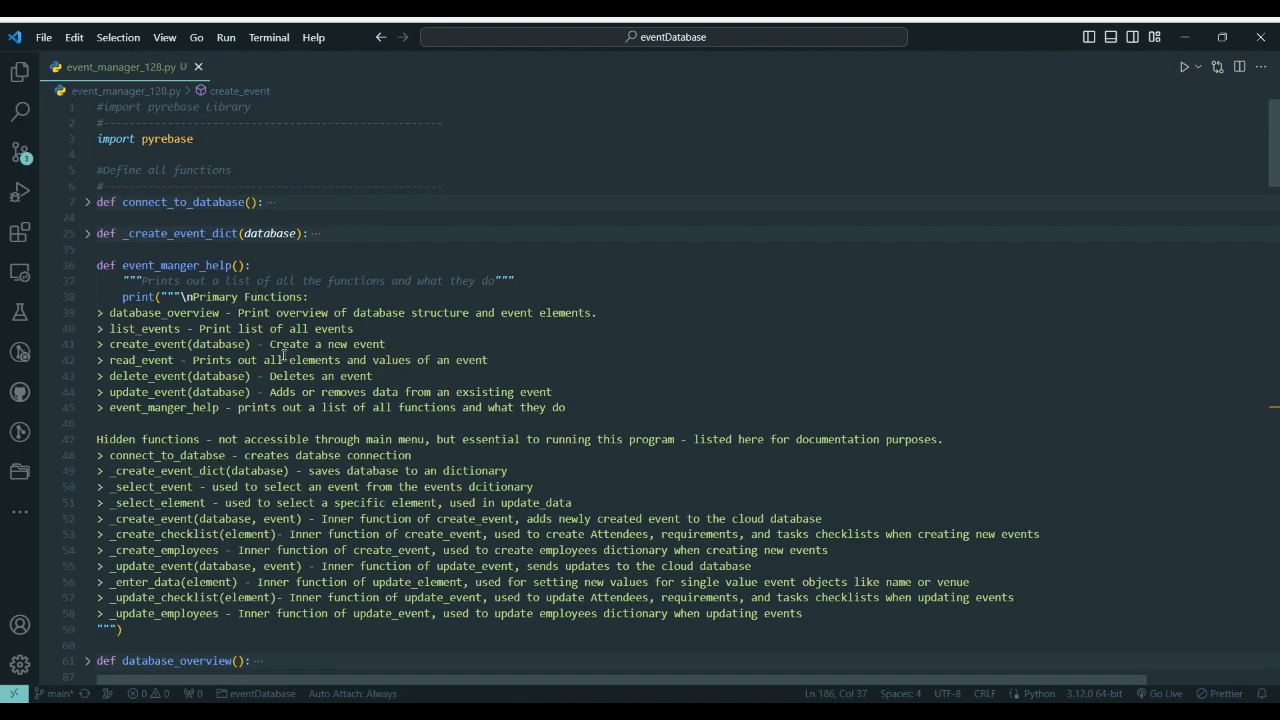
scroll(213, 221, down, 15)
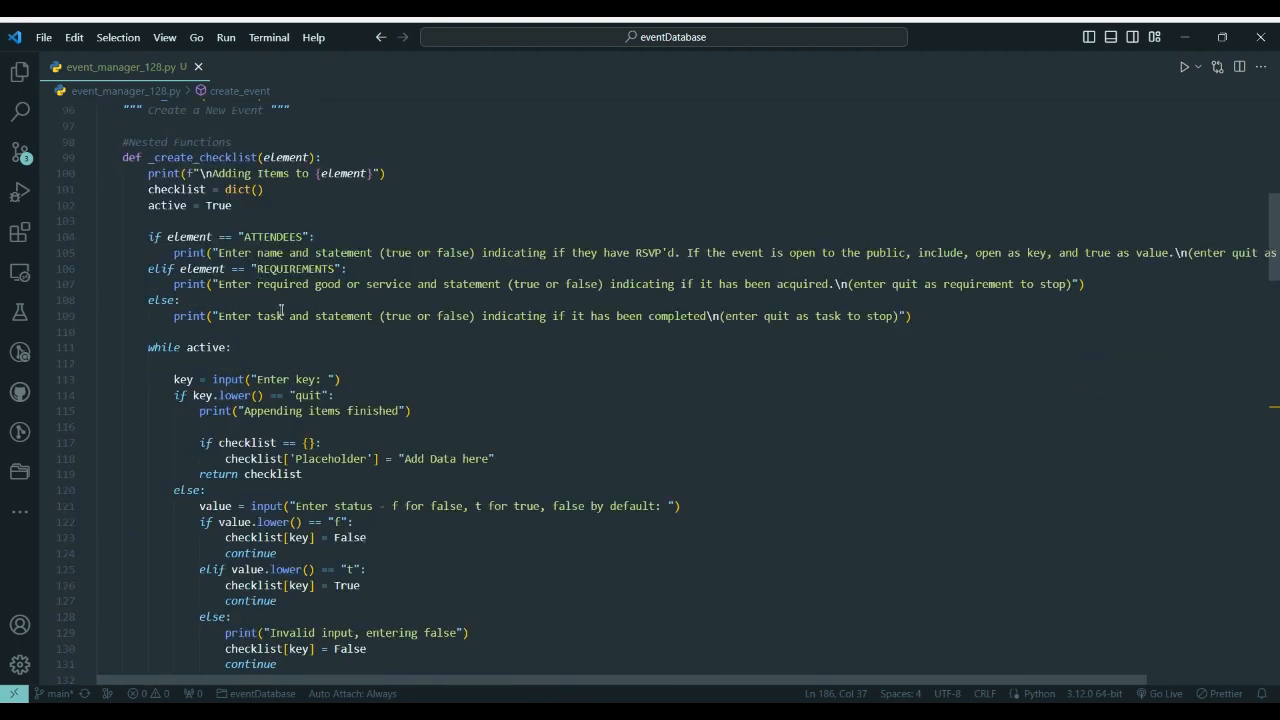
scroll(300, 370, down, 7)
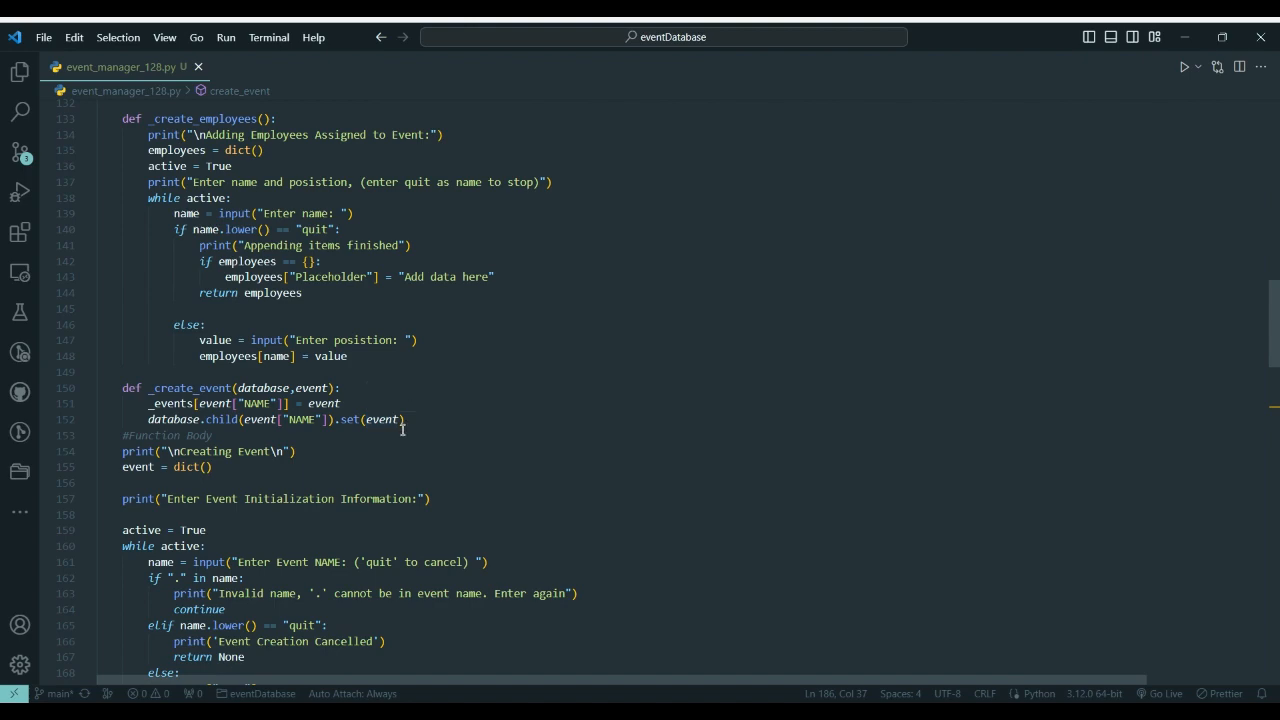
scroll(380, 432, down, 13)
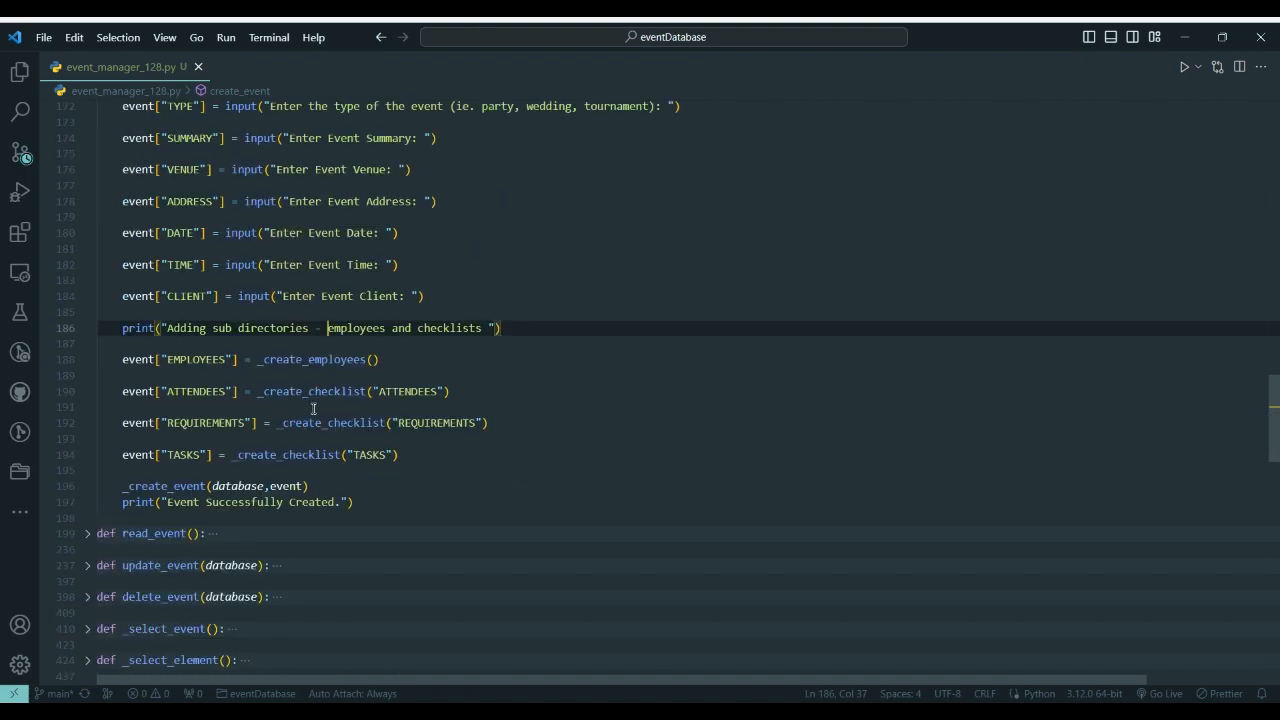
scroll(313, 408, down, 3)
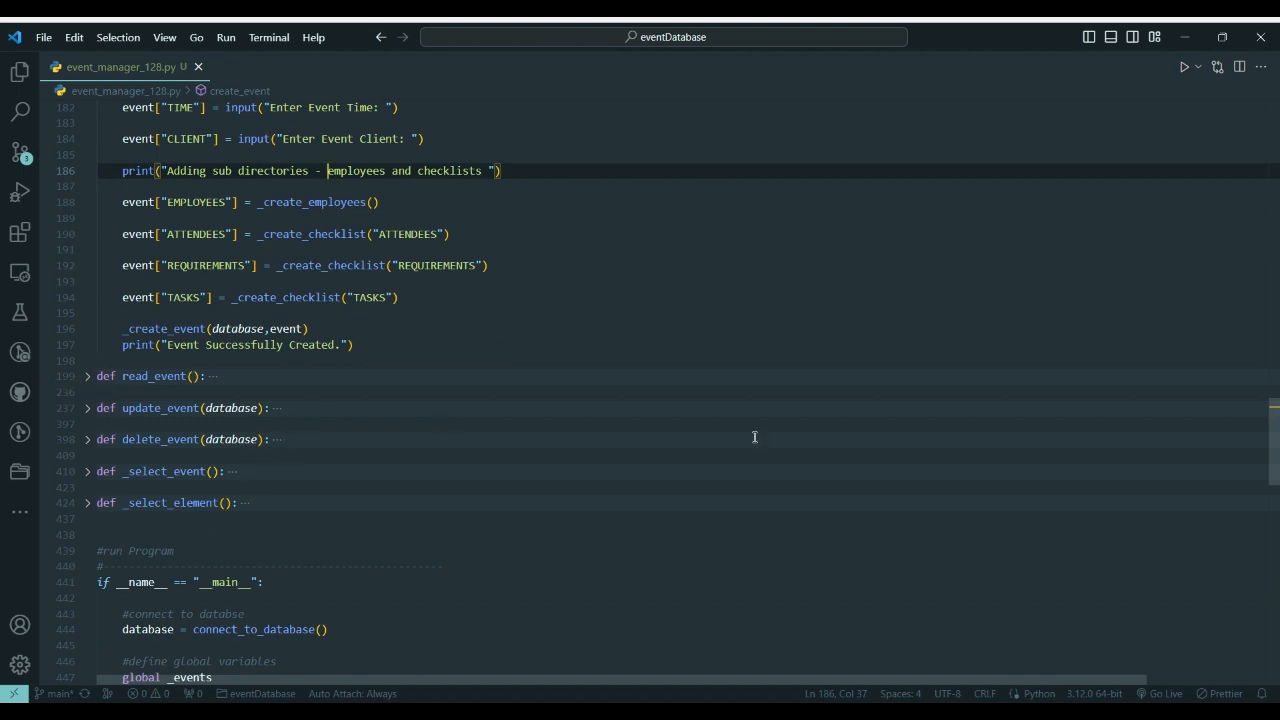
scroll(752, 440, down, 5)
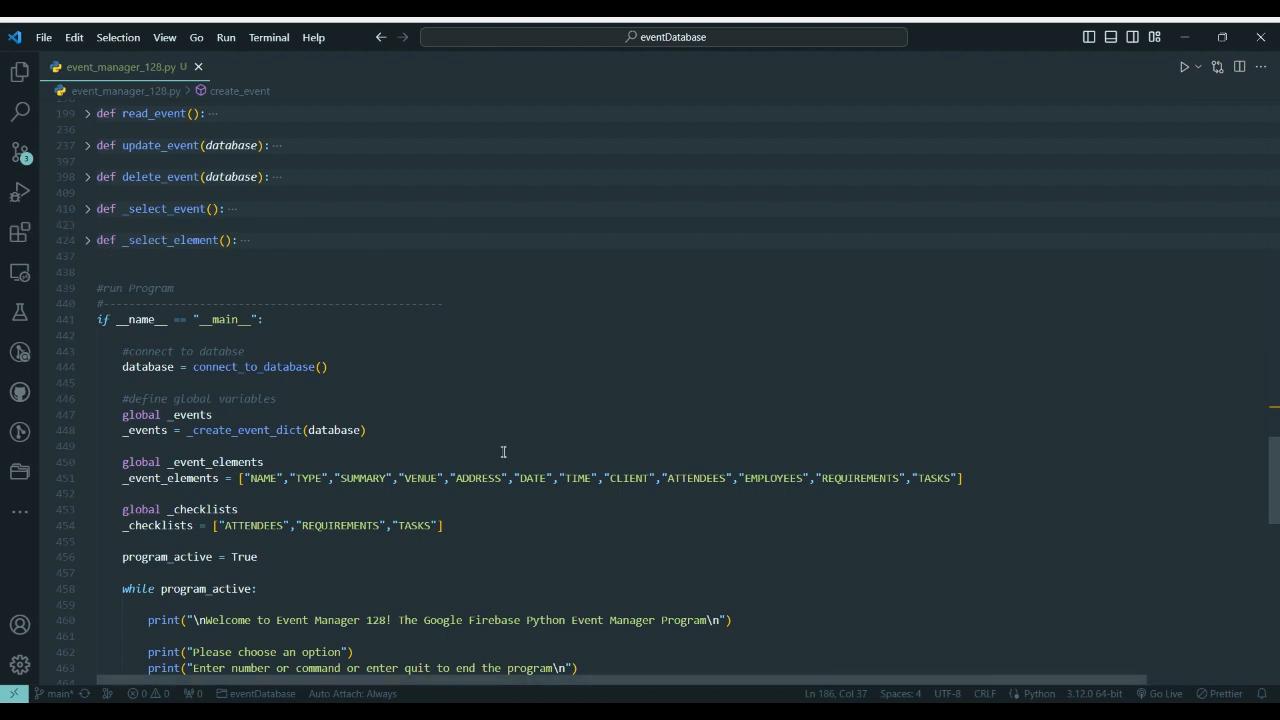
scroll(398, 371, down, 4)
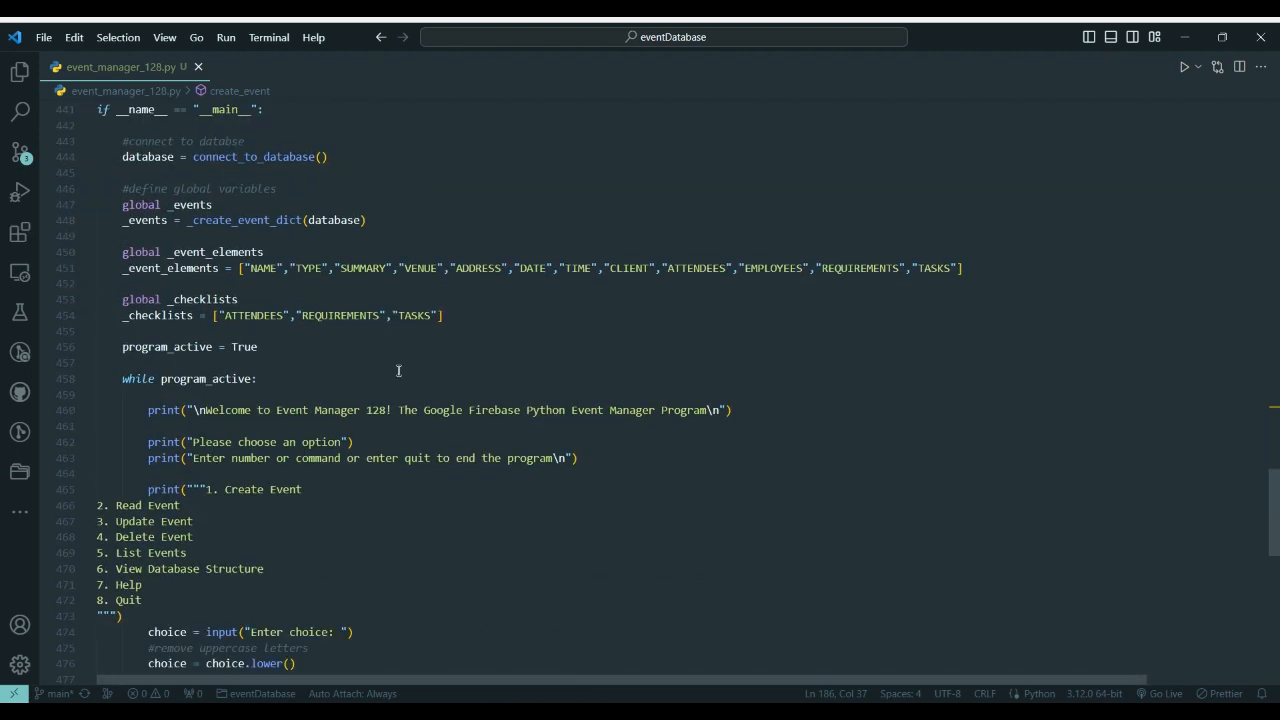
scroll(317, 531, down, 2)
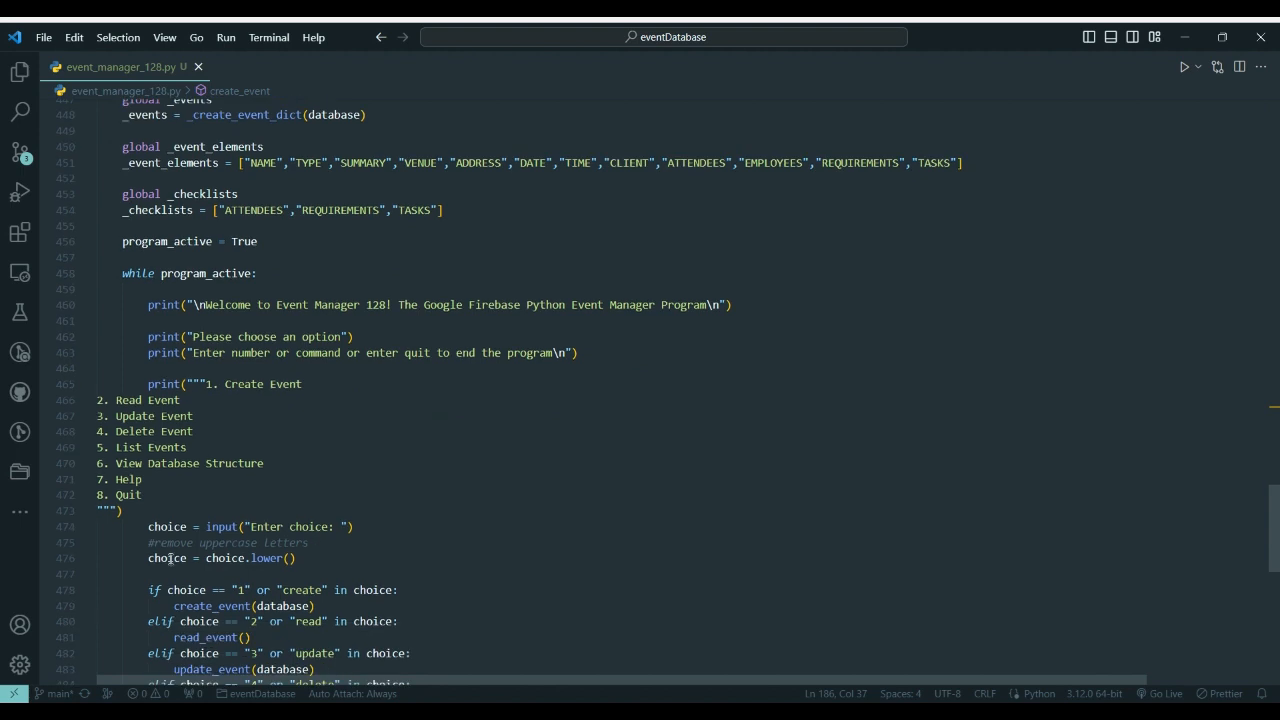
scroll(266, 544, down, 2)
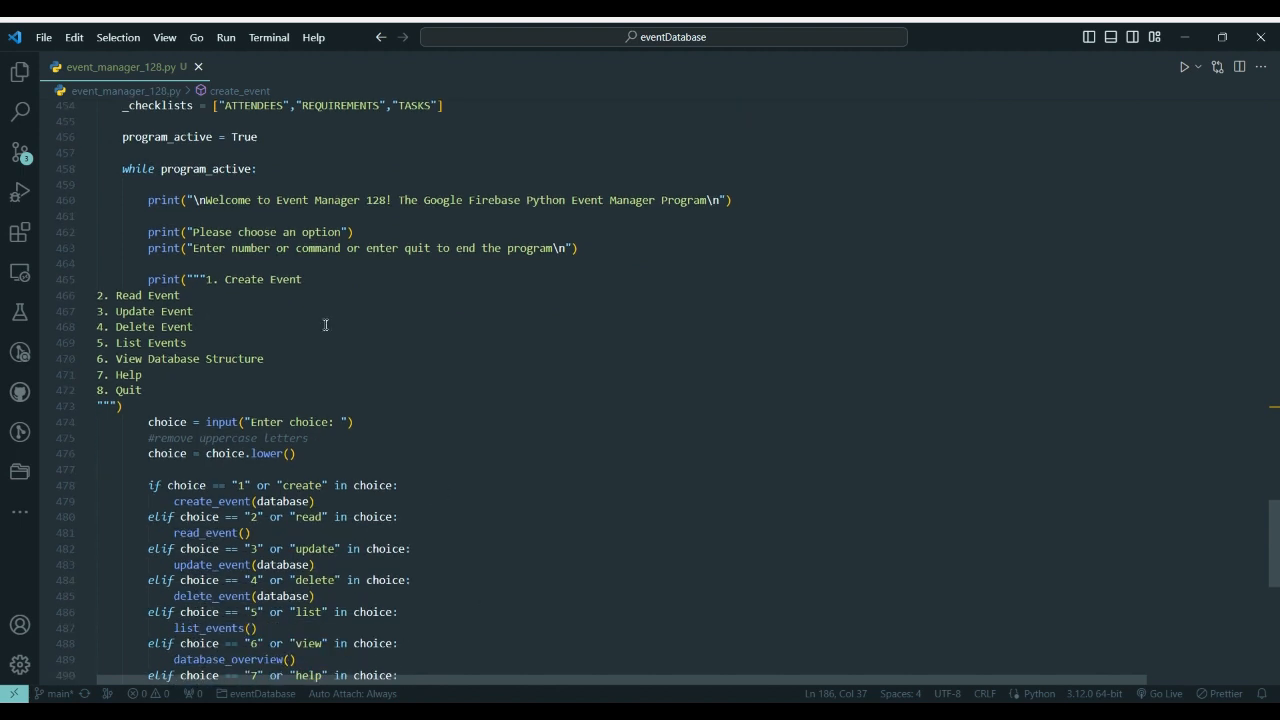
scroll(438, 416, down, 5)
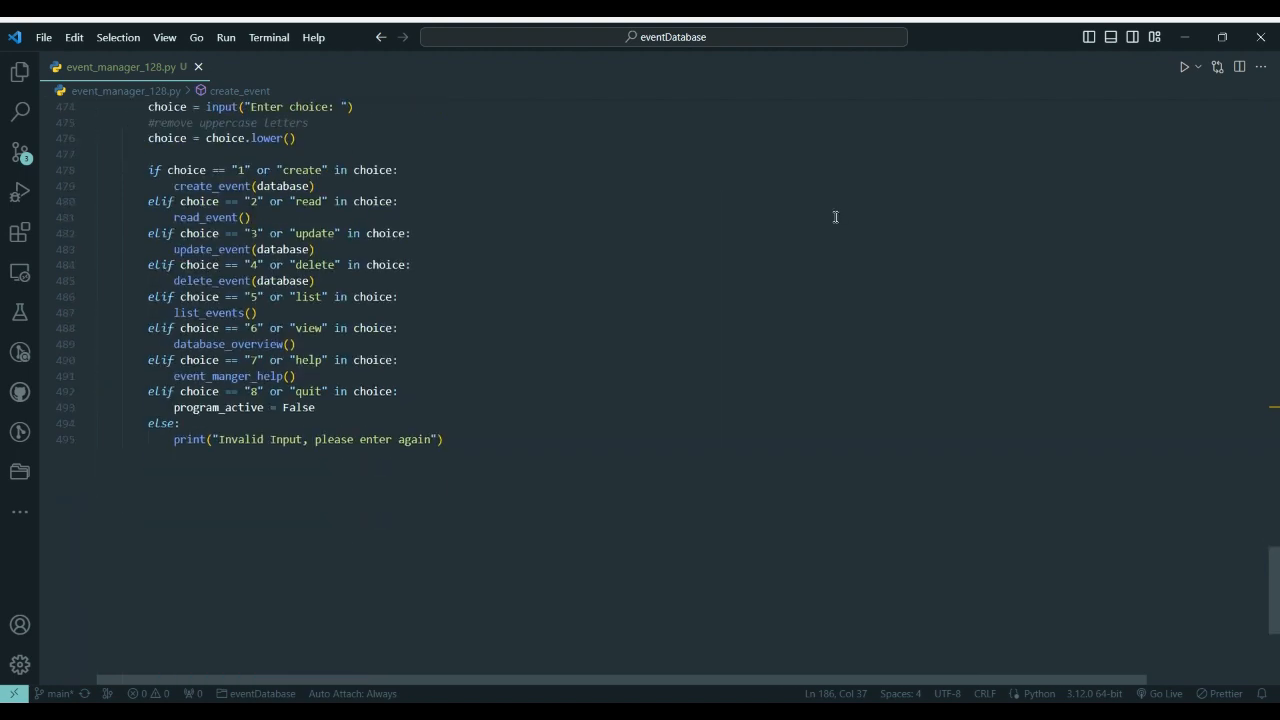
scroll(834, 214, up, 20)
scroll(882, 361, up, 15)
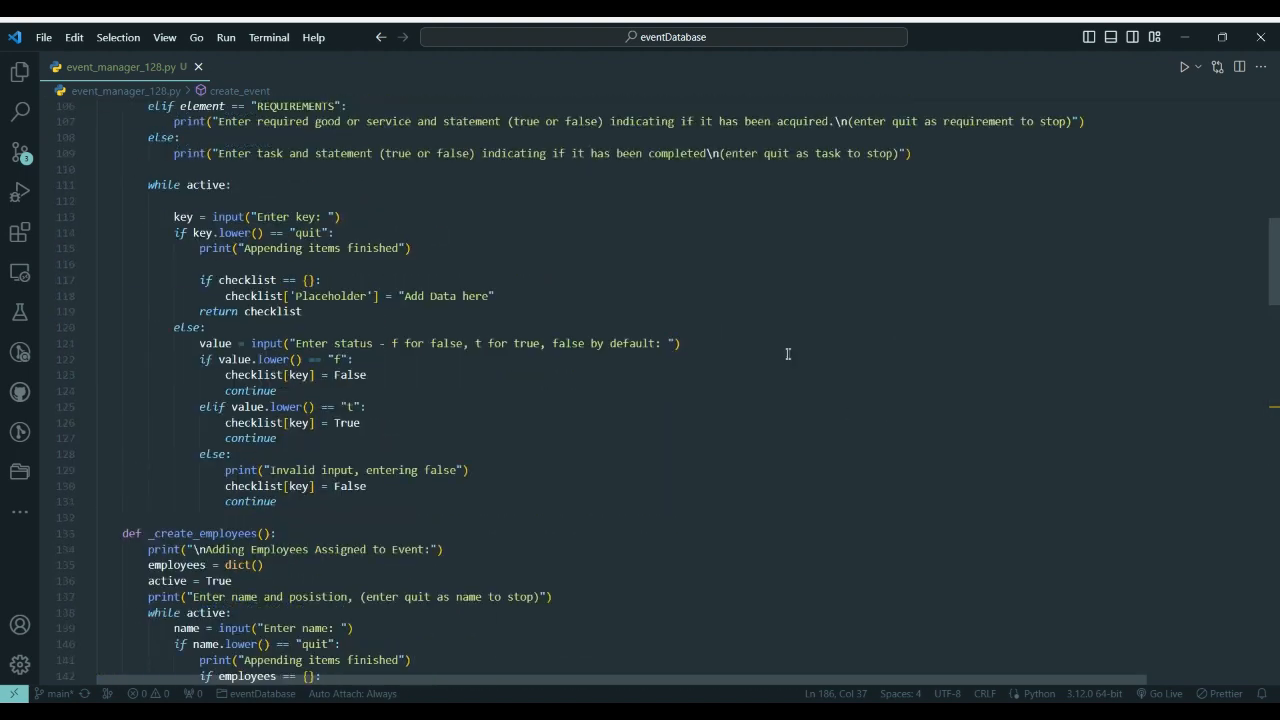
Run event_manager_128.py and display its help with option 7 and the database structure with option 6.
click(1185, 67)
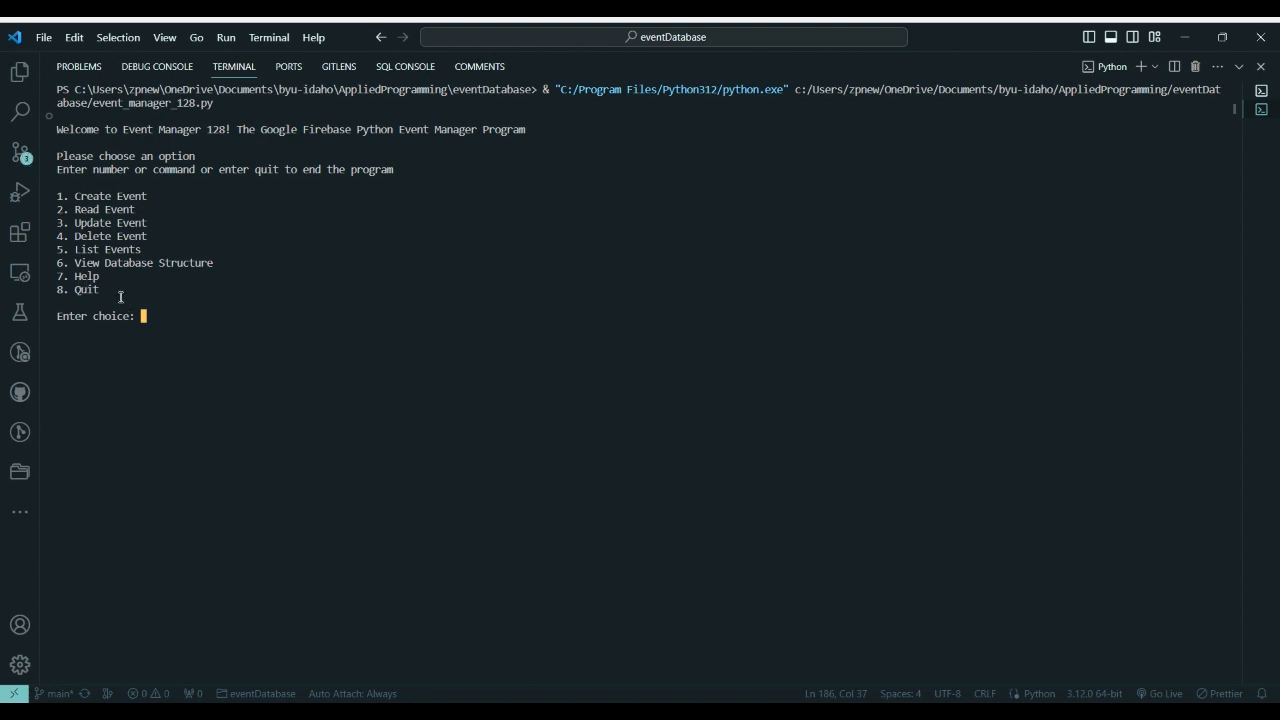
text(7)
key(Return)
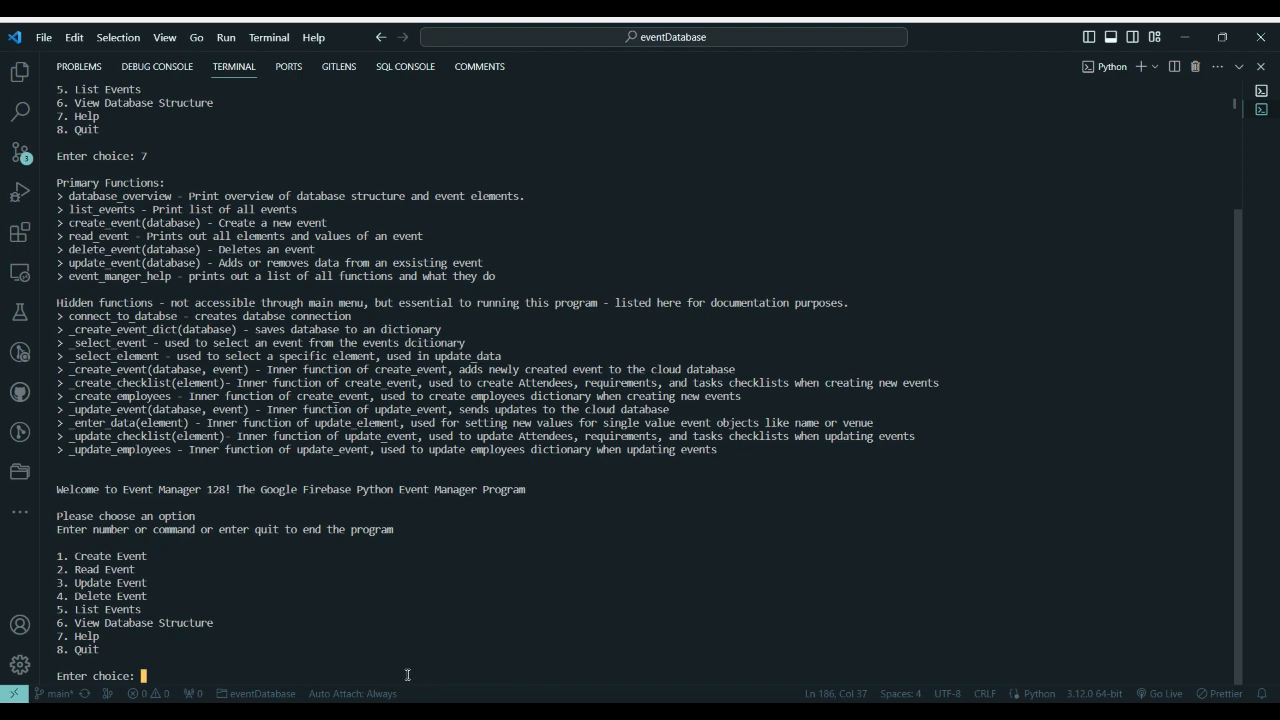
text(6)
key(Return)
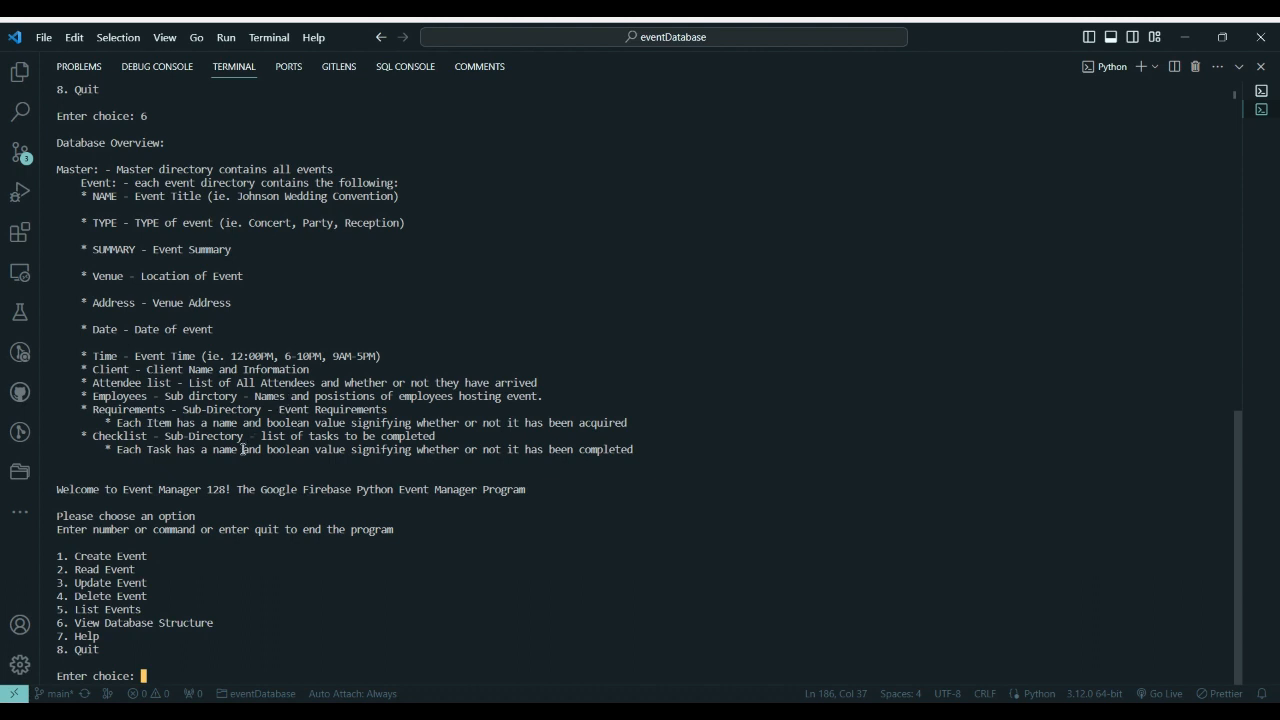
Create an event with option 1, named "Birthday Party", type "Party", with the summary "BIrthday party for little girl".
text(1)
key(Return)
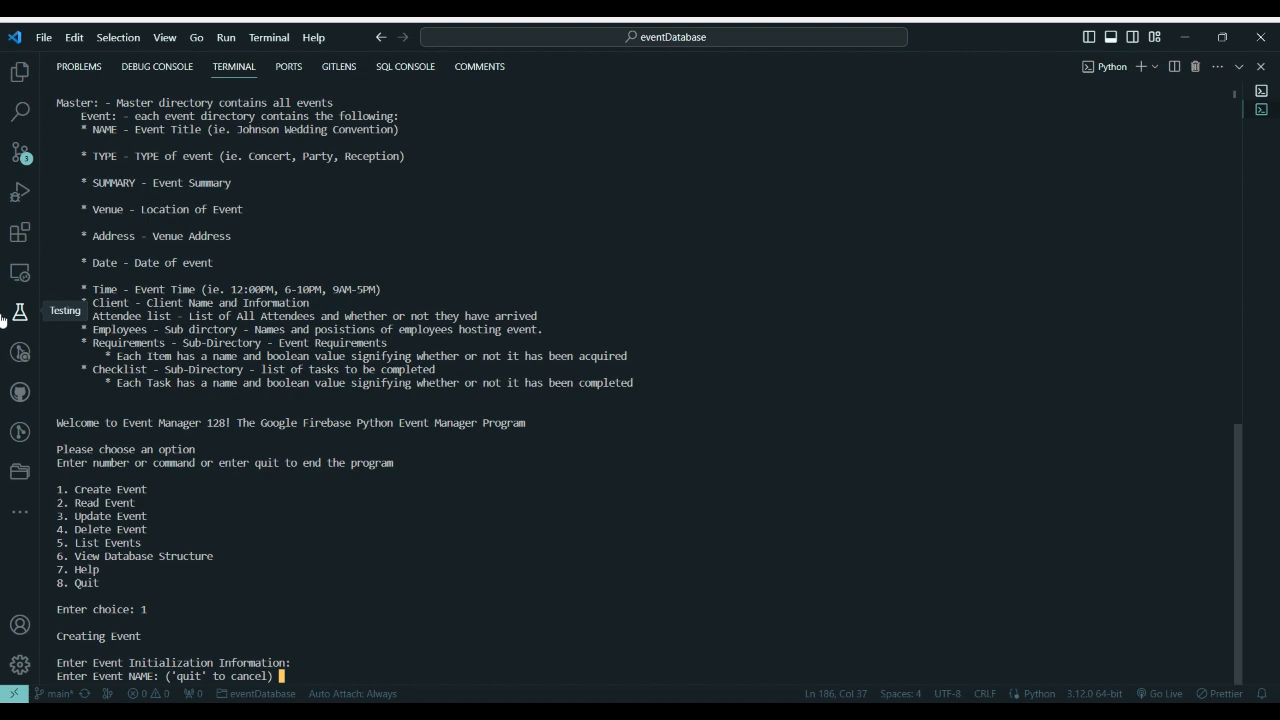
text(Birthd)
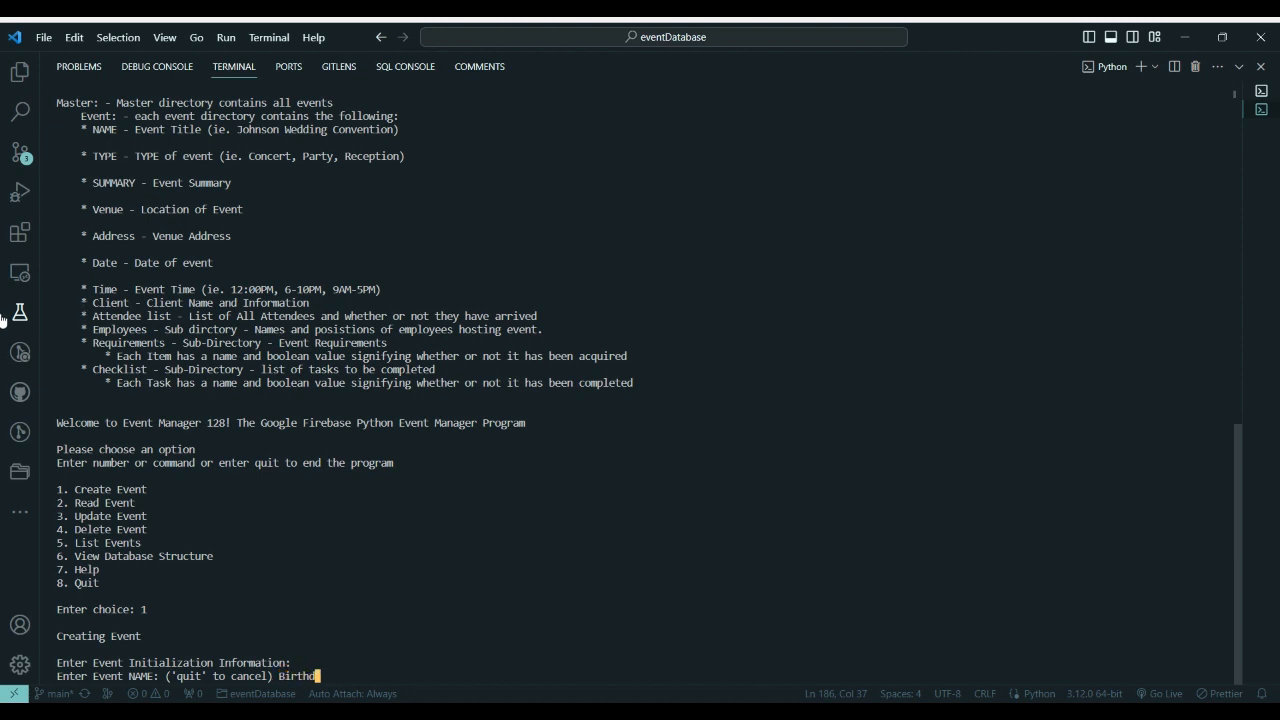
text(ay Party)
key(Return)
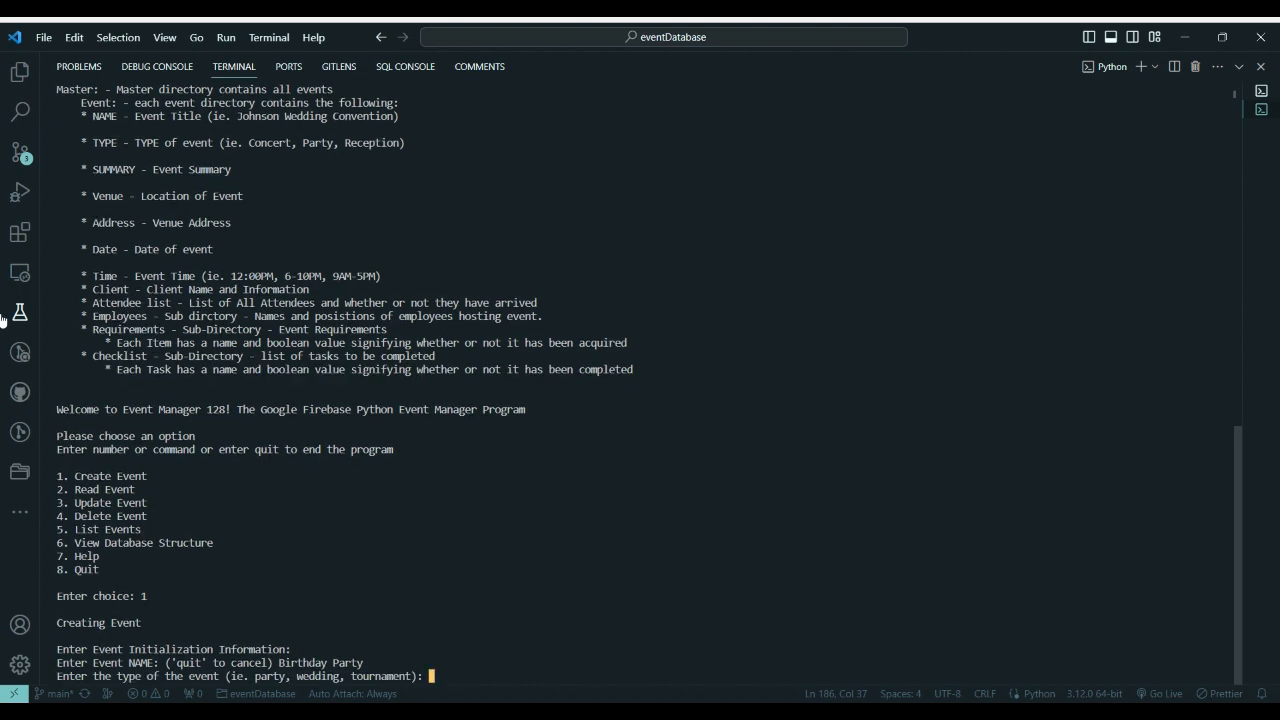
text(Party)
key(Return)
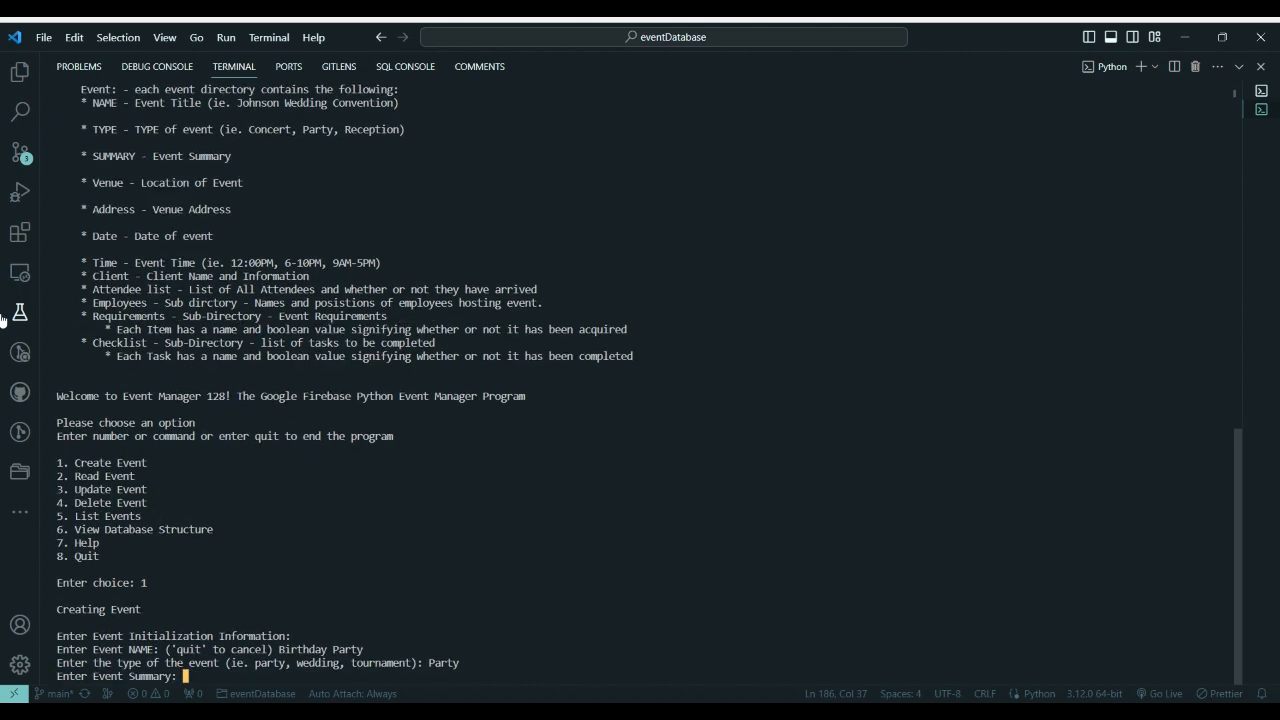
text(Birthday party for little gir)
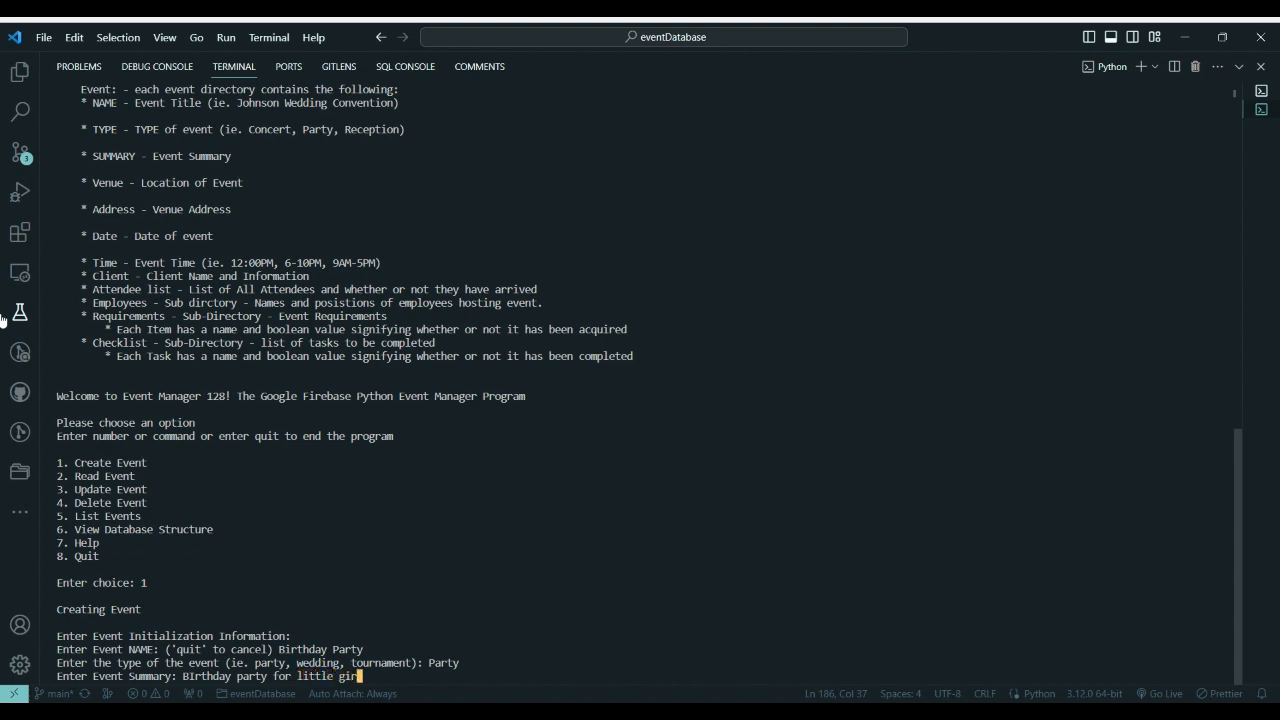
text(l)
key(Return)
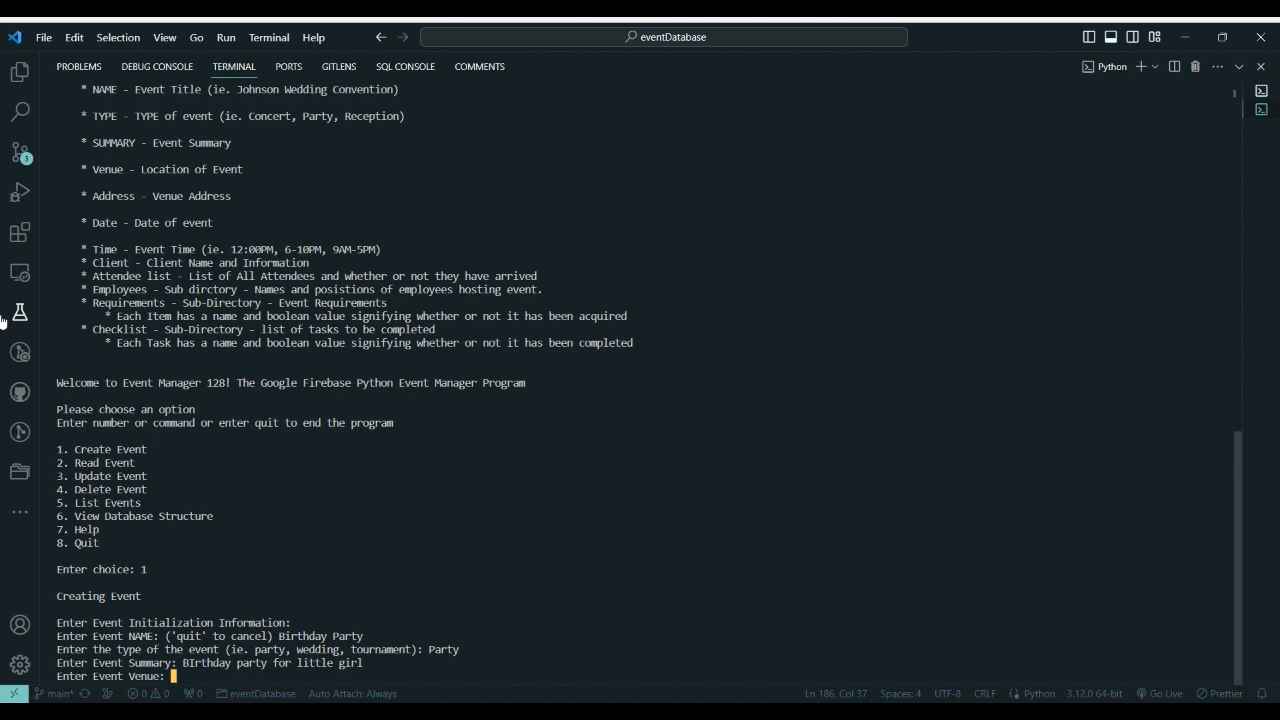
Enter the client's house as the event venue and fill in the event's street address.
text(Zac)
key(BackSpace)
key(BackSpace)
key(BackSpace)
text(Sue)
text(House)
key(Return)
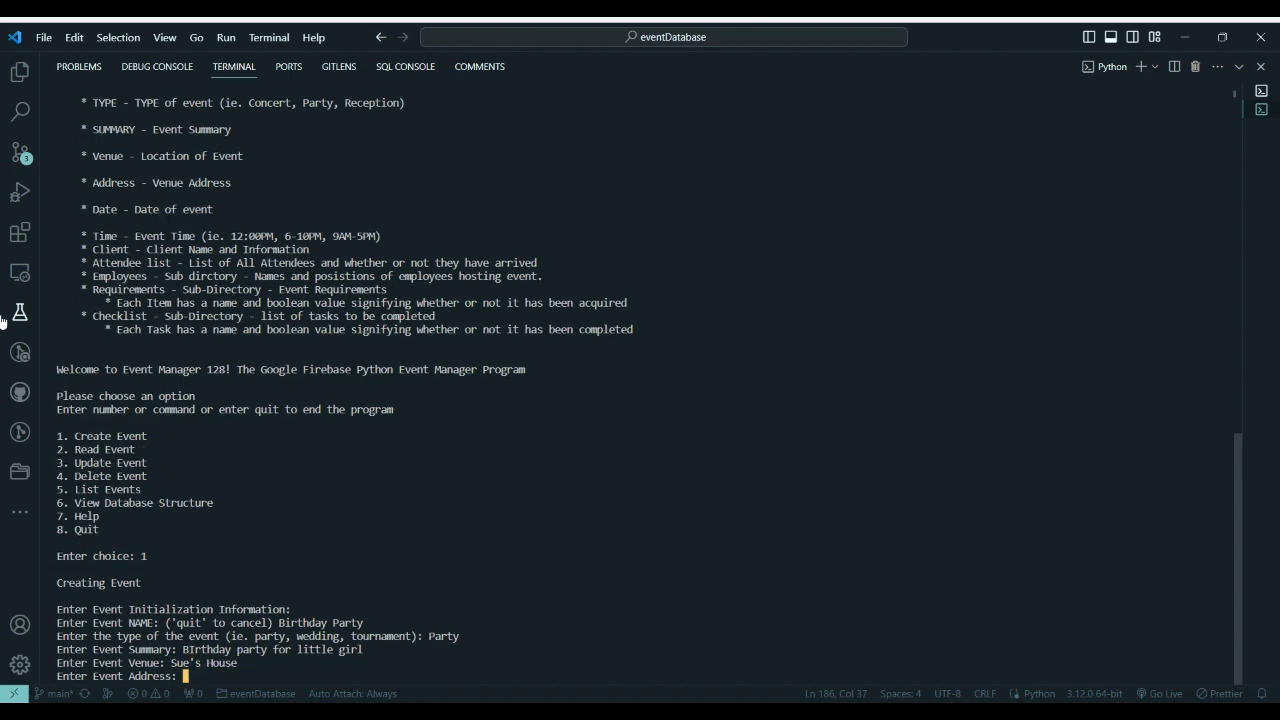
text(123 Happy St.)
key(Return)
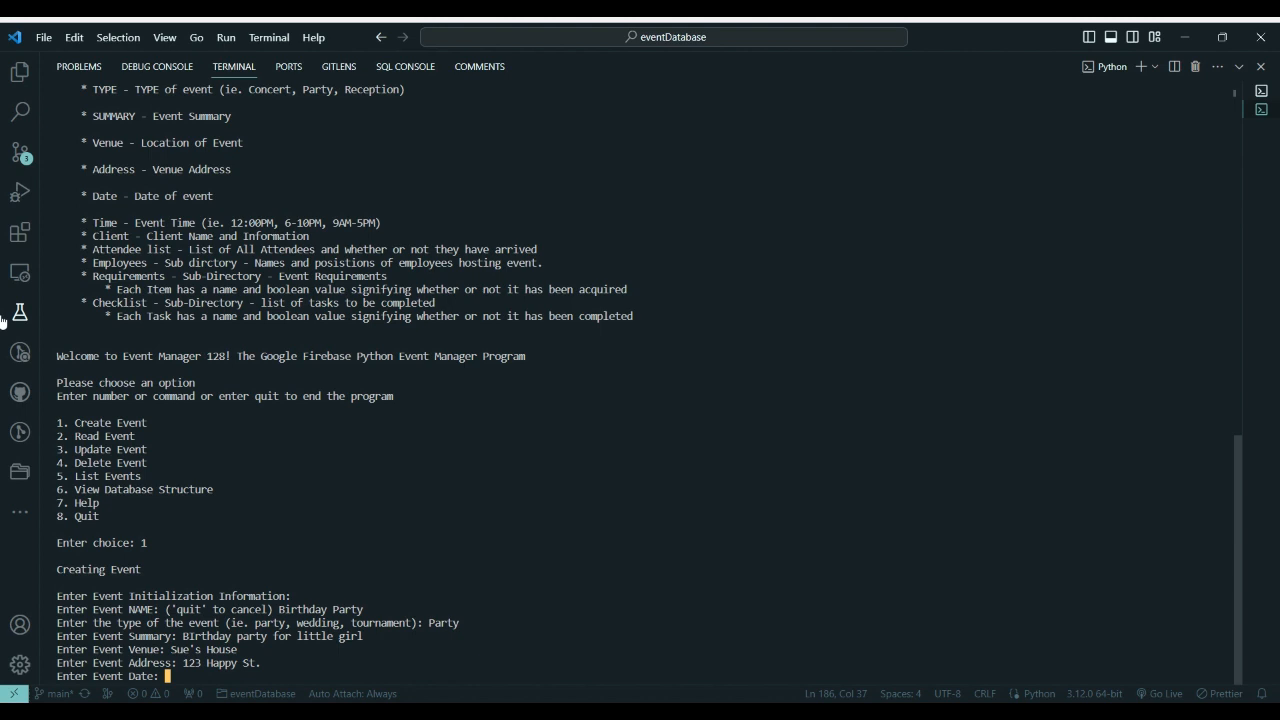
Set the event date to 4/5/24 and the time to 12:00, and enter the client's full name.
text(4/5/24)
key(Return)
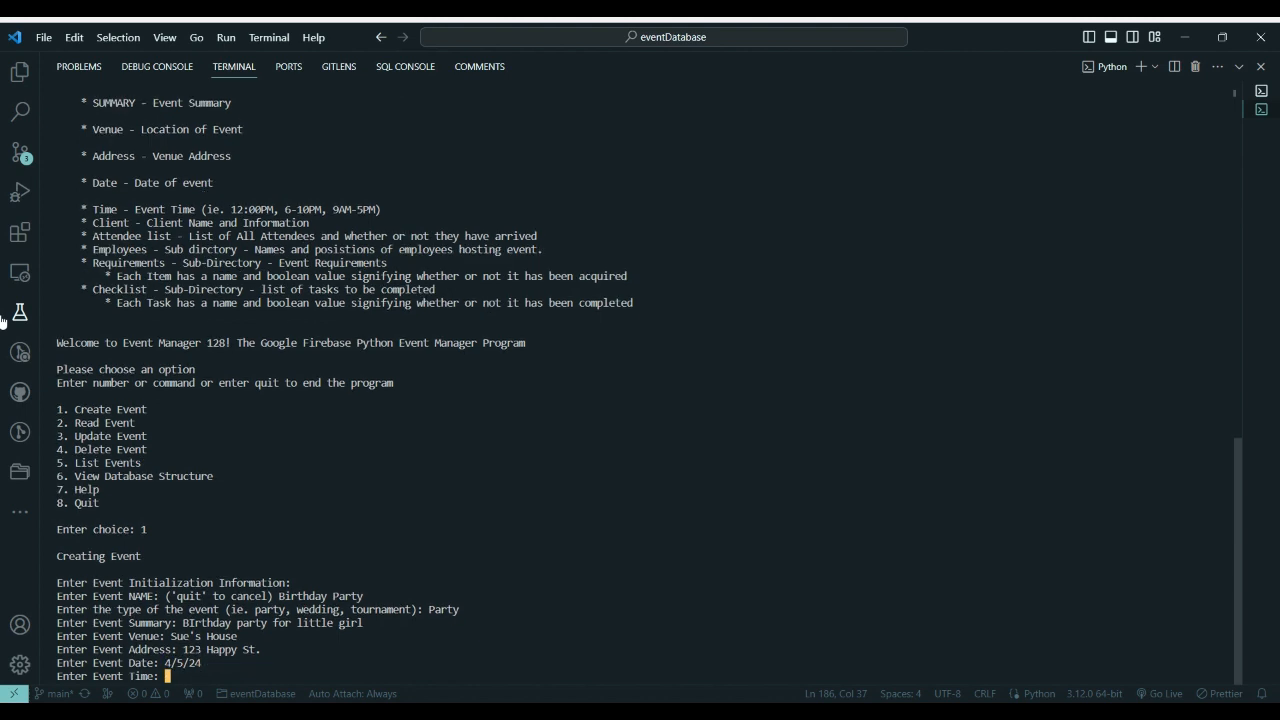
text(12:00)
key(Return)
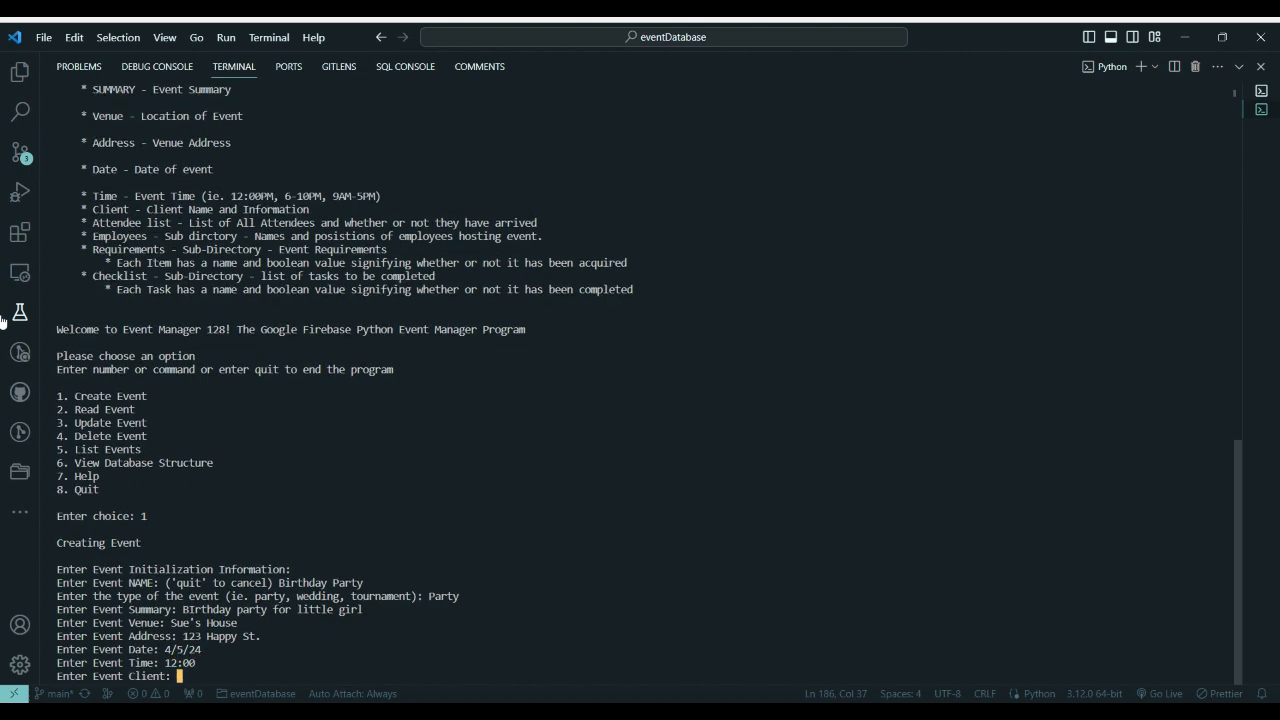
text(Sue Mayberry)
key(Return)
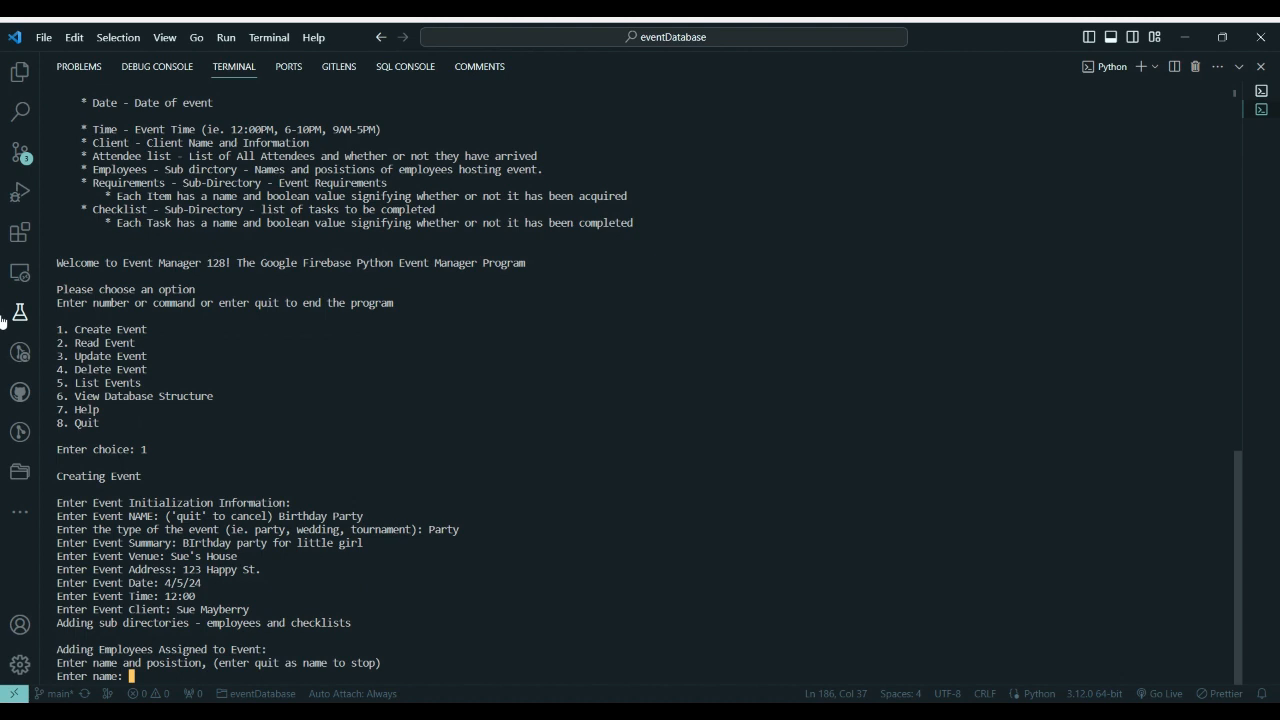
Add one employee by full name with the position "event manager" and finish the employee list with quit.
text(Claude Fergis)
key(Return)
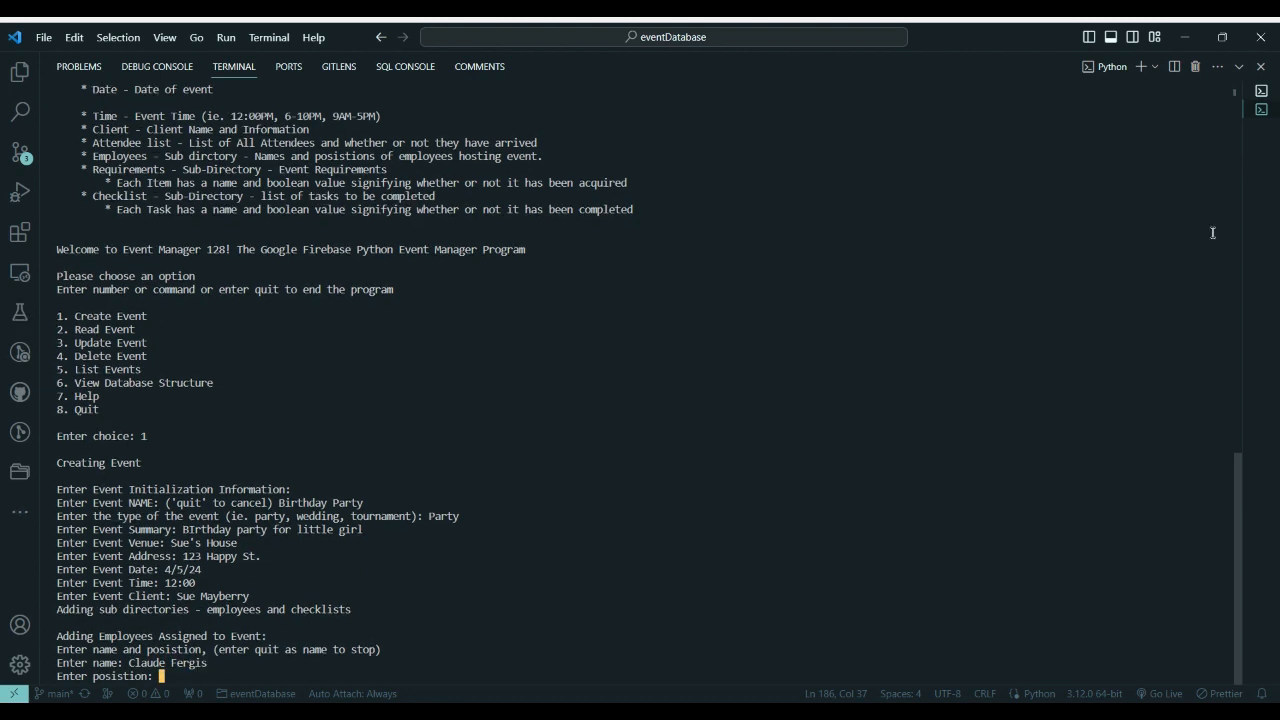
text(event manager)
key(Return)
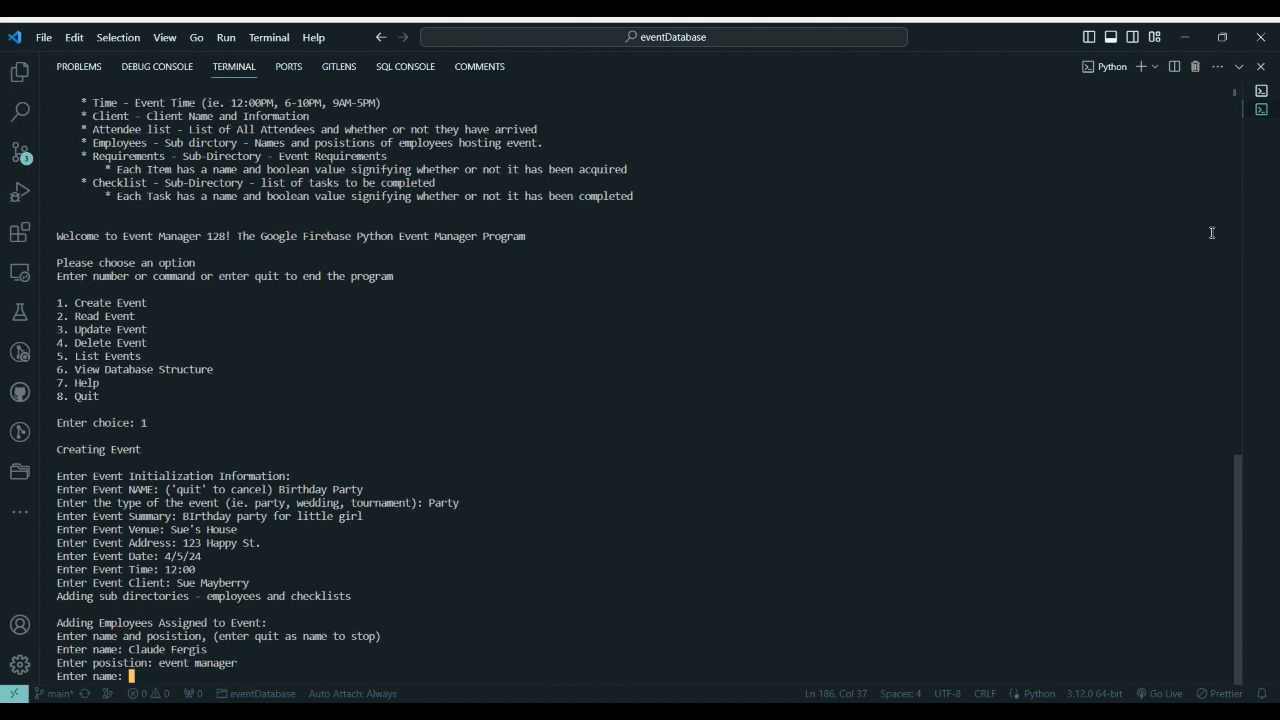
text(quit)
key(Return)
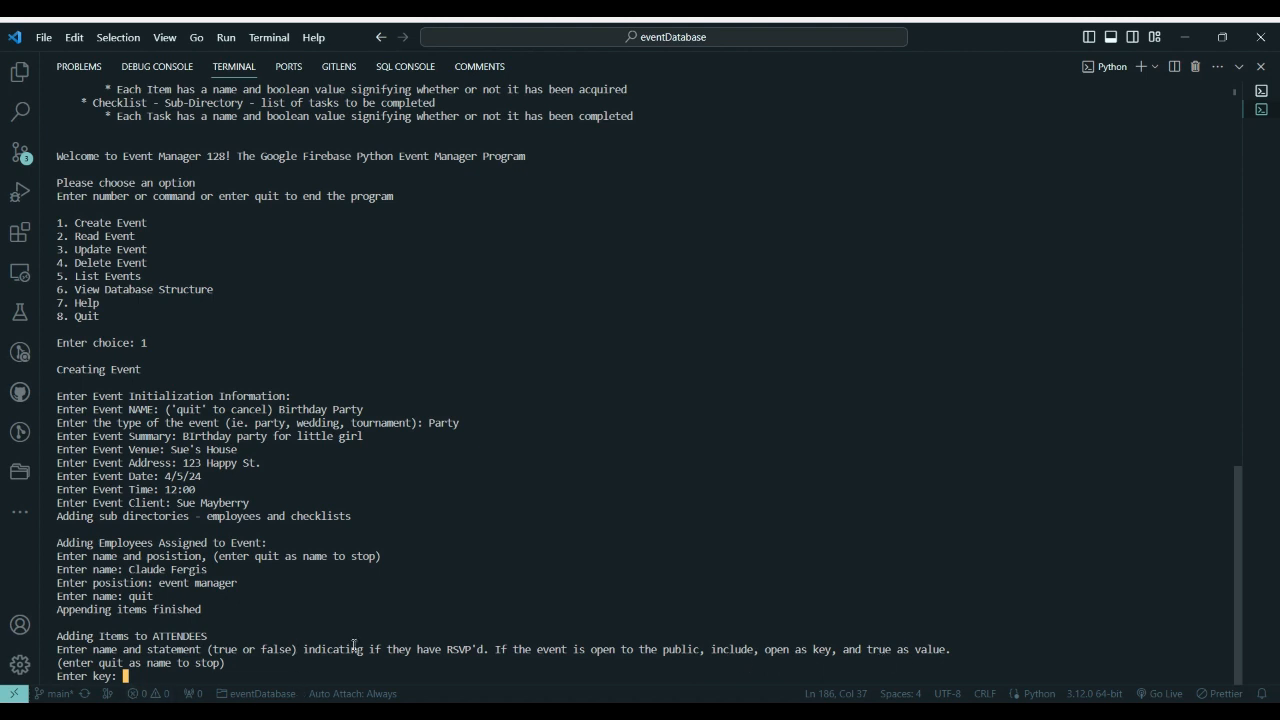
Add two attendees by full name, the first with RSVP status t and the second with status f.
text(Sue Matberry)
key(Return)
text(t)
key(Return)
text(Li)
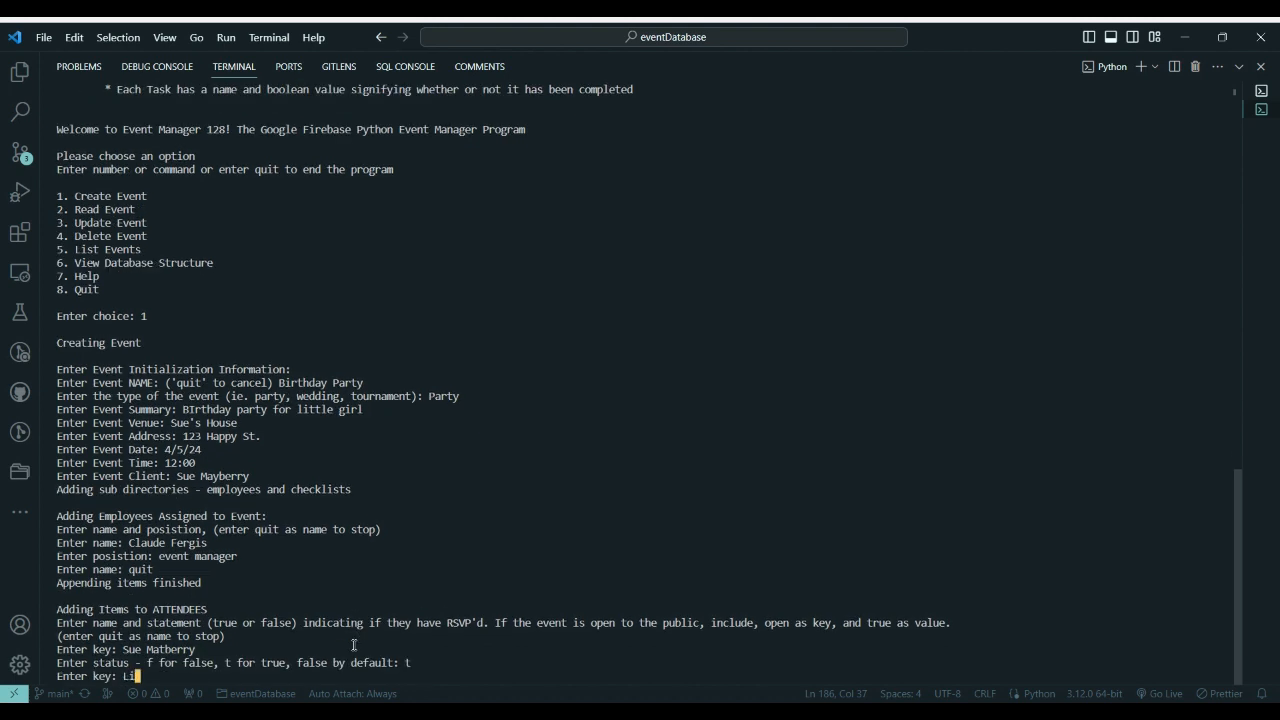
text(nda Carlise)
key(Return)
text(f)
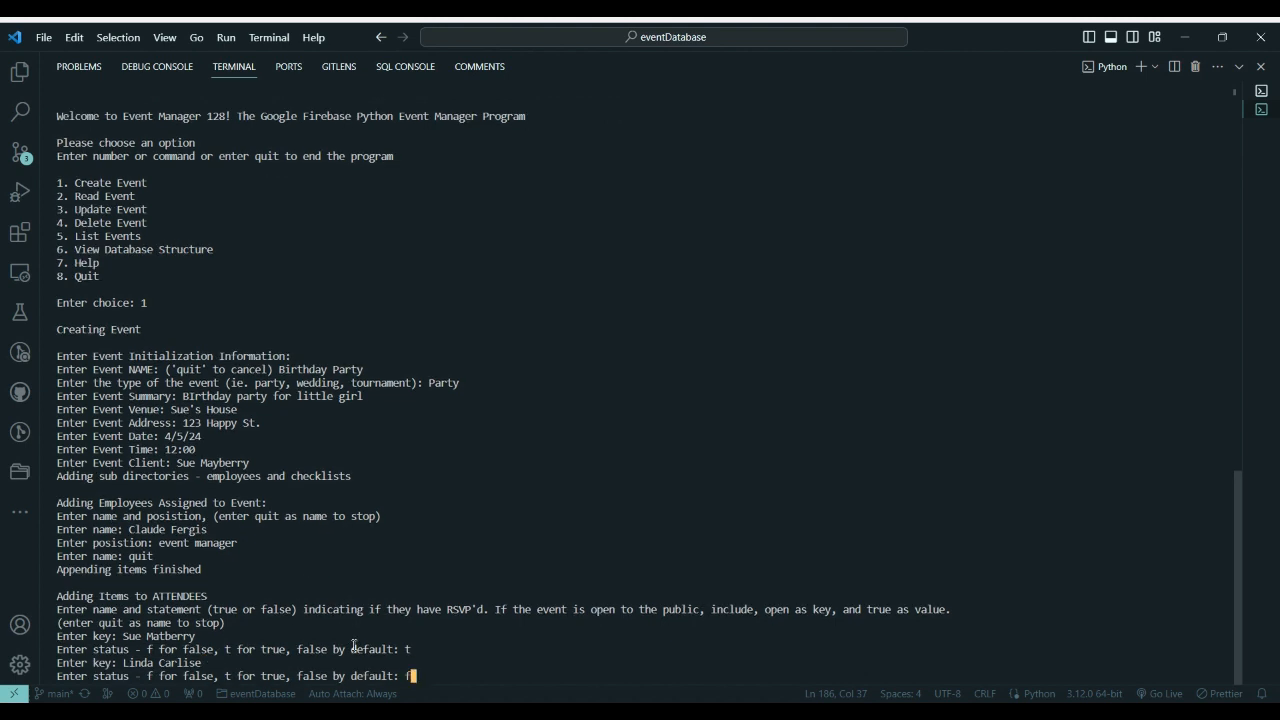
key(Return)
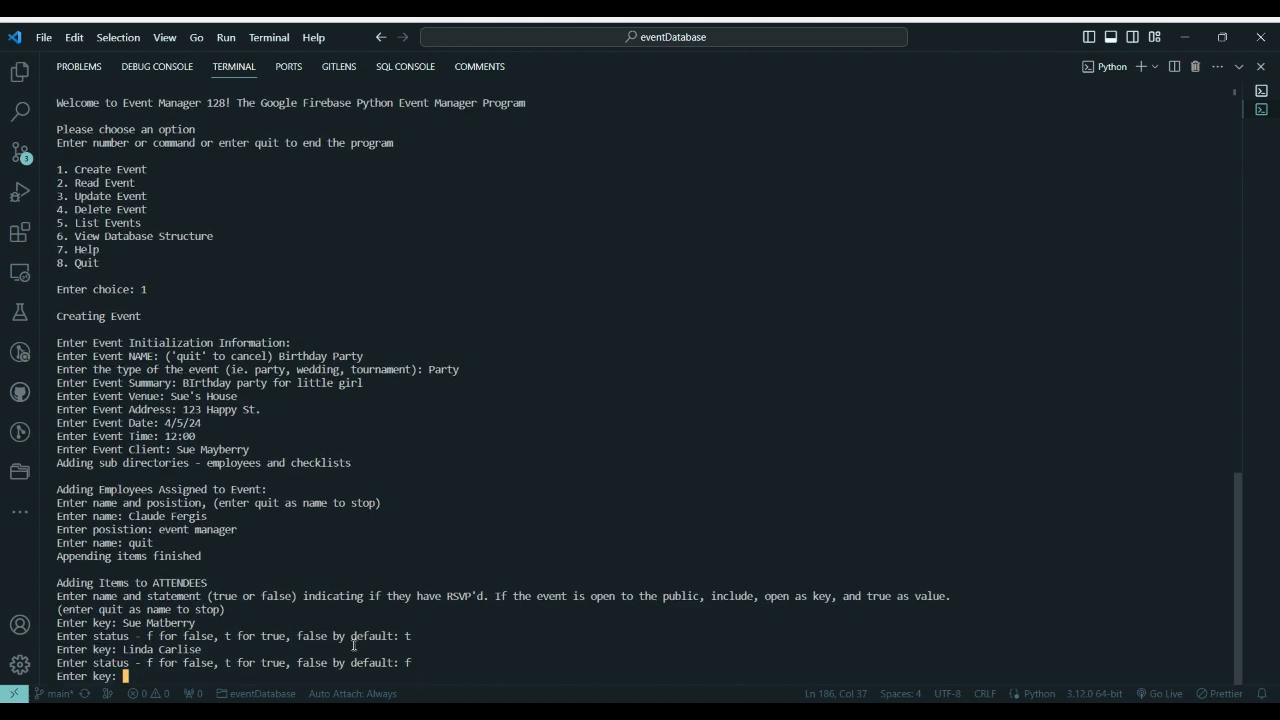
Add a third attendee by full name with RSVP status f and finish the attendee list with quit.
text(Ed Willson)
key(Return)
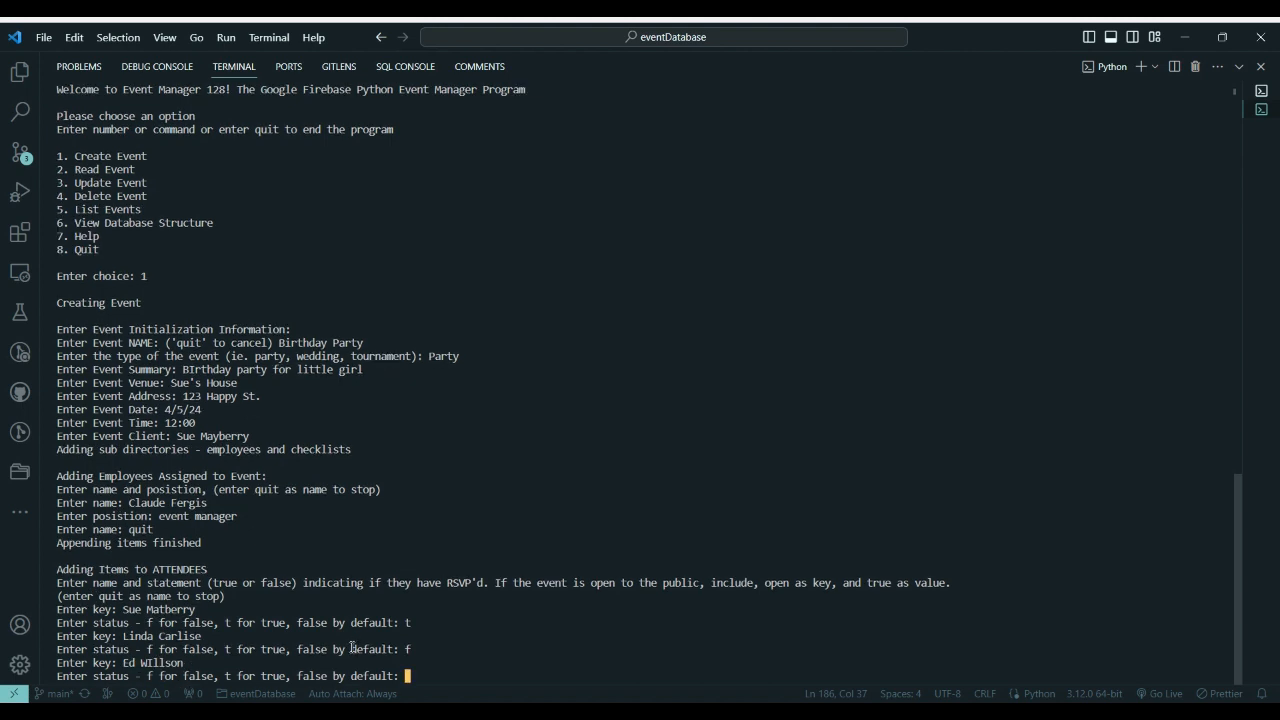
text(f)
key(Return)
text(qui)
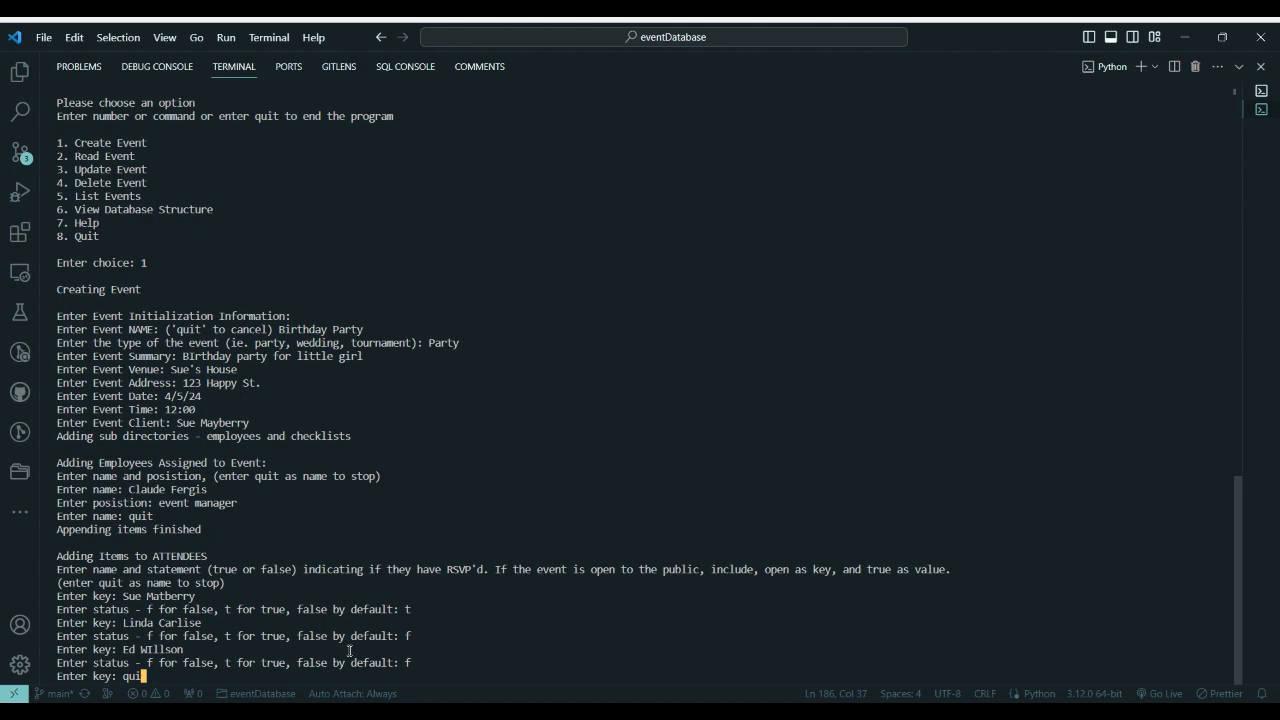
text(t)
key(Return)
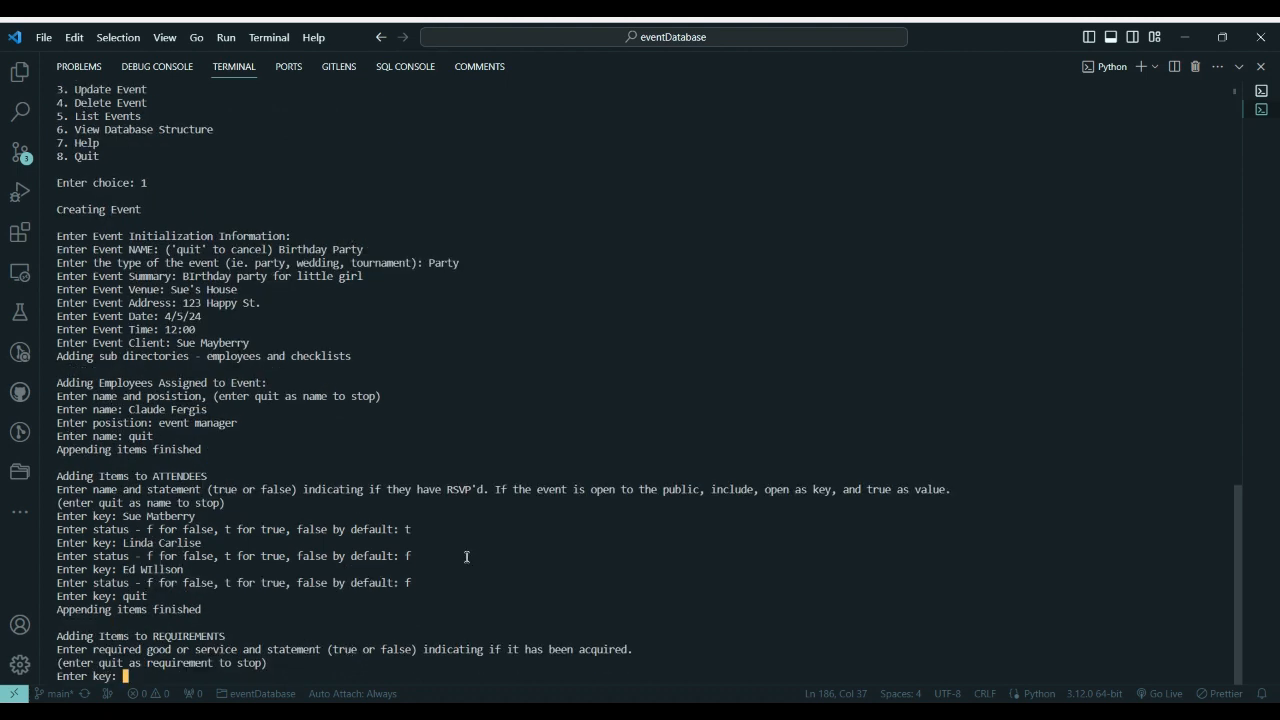
Add the requirement "Cake" with status t and the requirement "presents" with status f.
text(Cake)
key(Return)
text(t)
key(Return)
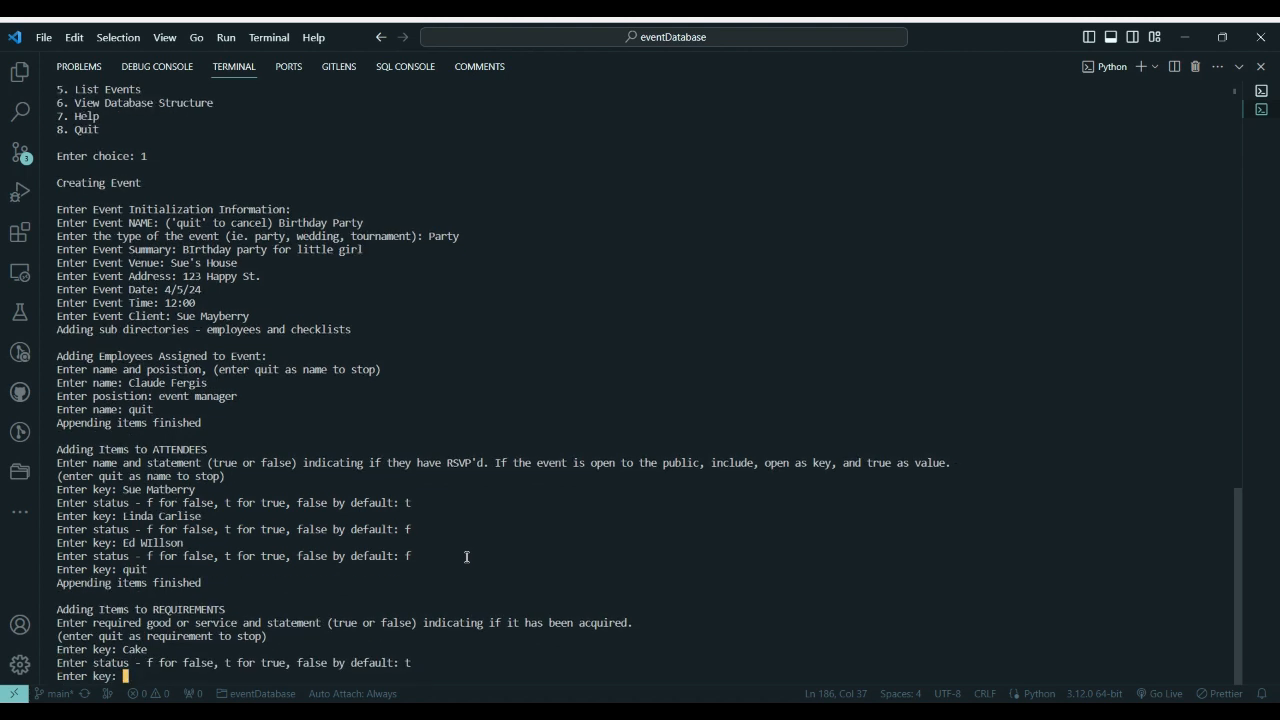
text(presents)
key(Return)
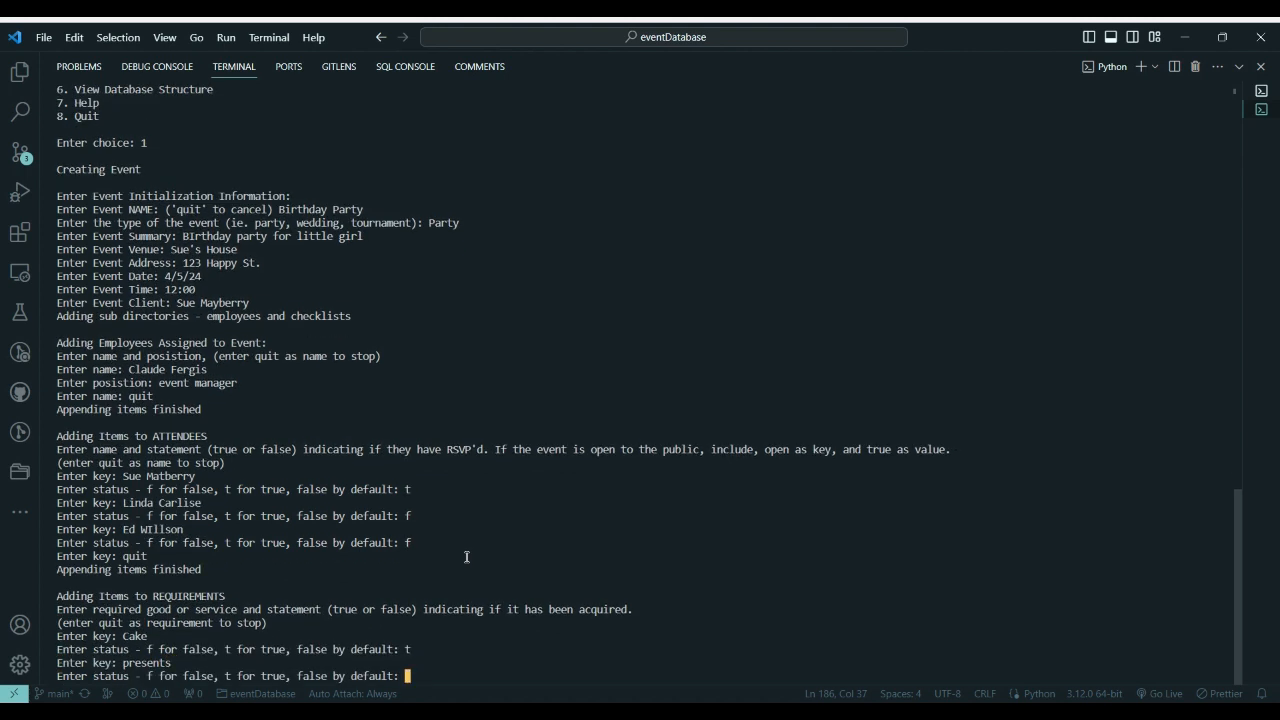
text(f)
key(Return)
Add the requirement "Decorations" with status t and finish the requirements list with quit.
text(Decorations)
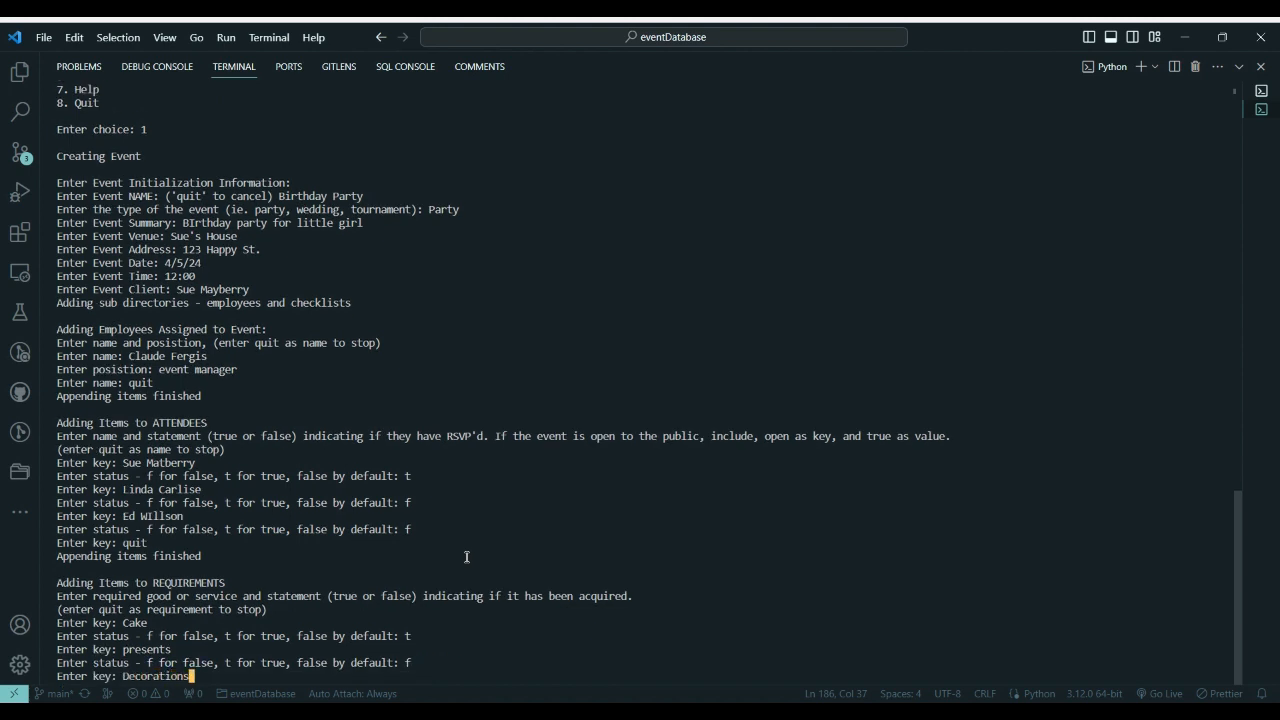
key(Return)
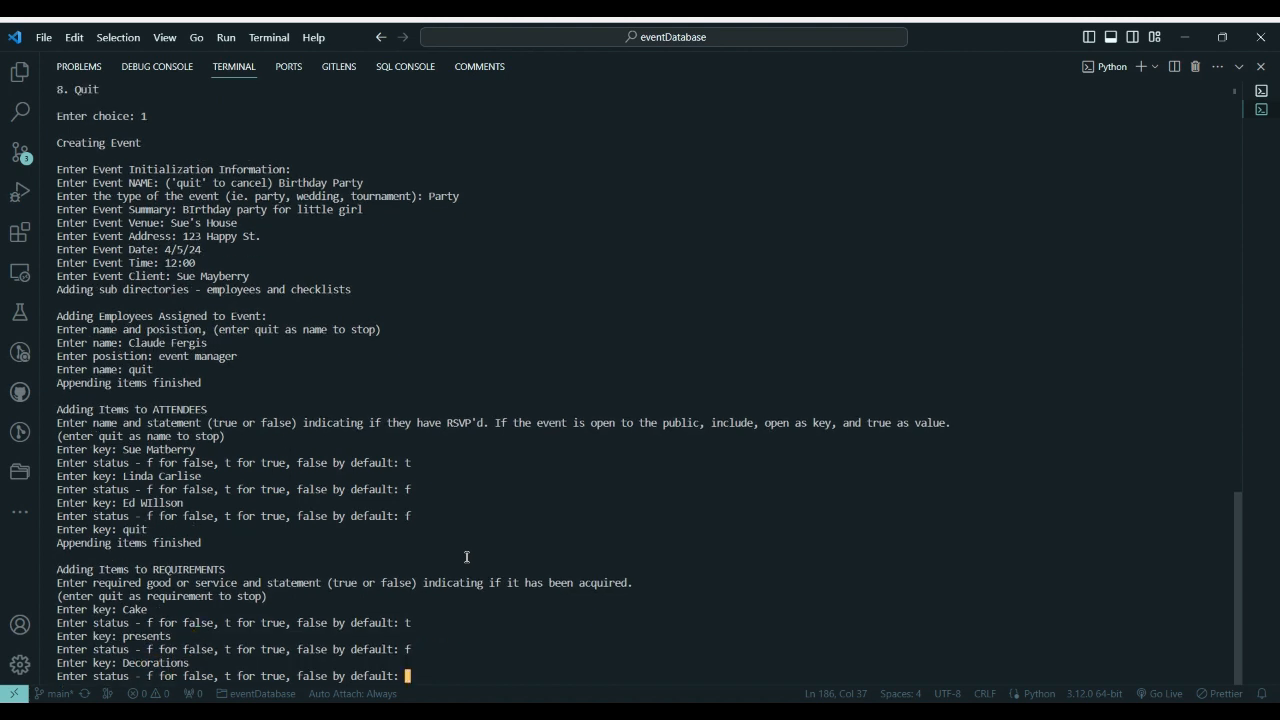
text(t)
key(Return)
text(quit)
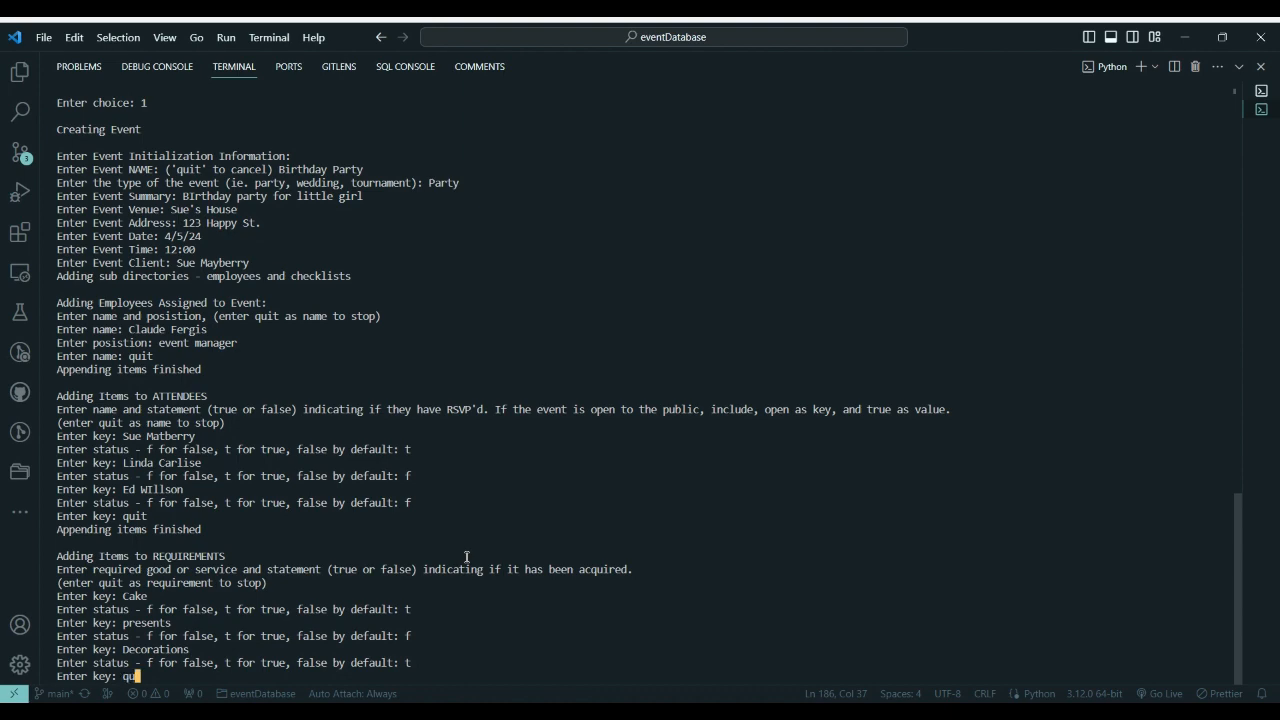
key(Return)
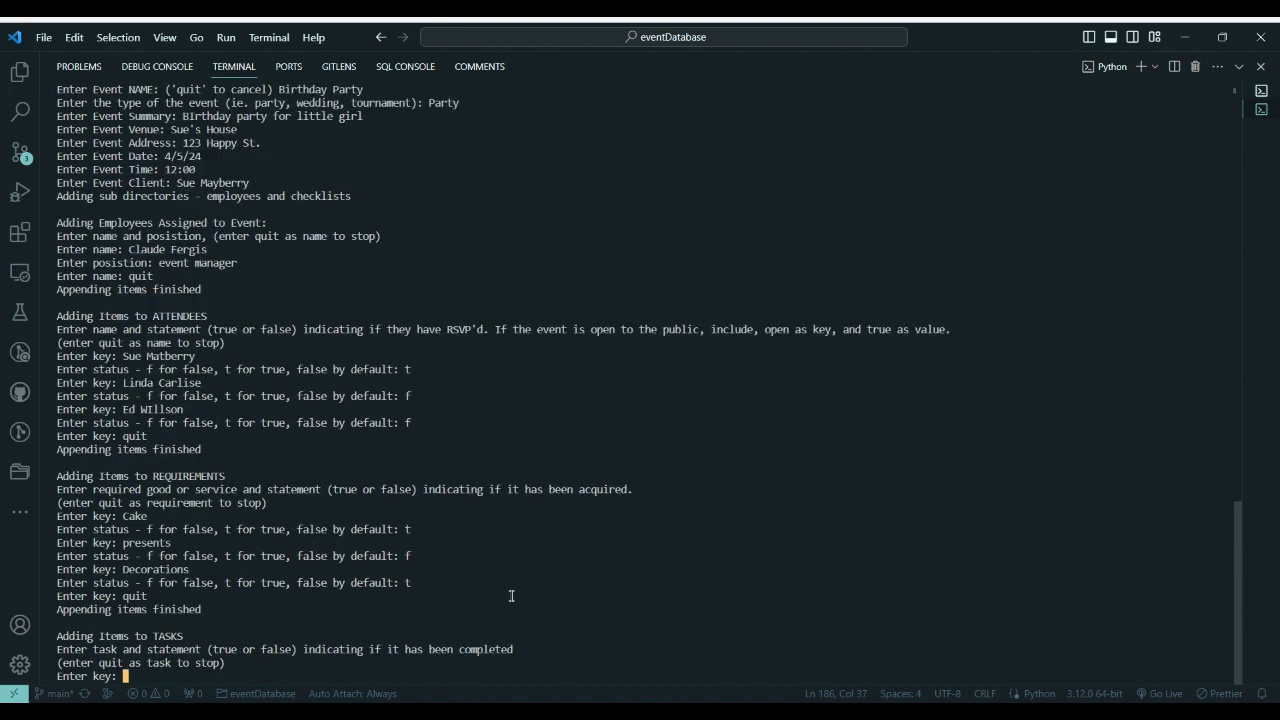
Review the database structure overview in the earlier terminal output, including its requirements and checklist entries, and return to the task prompt.
scroll(223, 608, up, 20)
scroll(232, 516, down, 10)
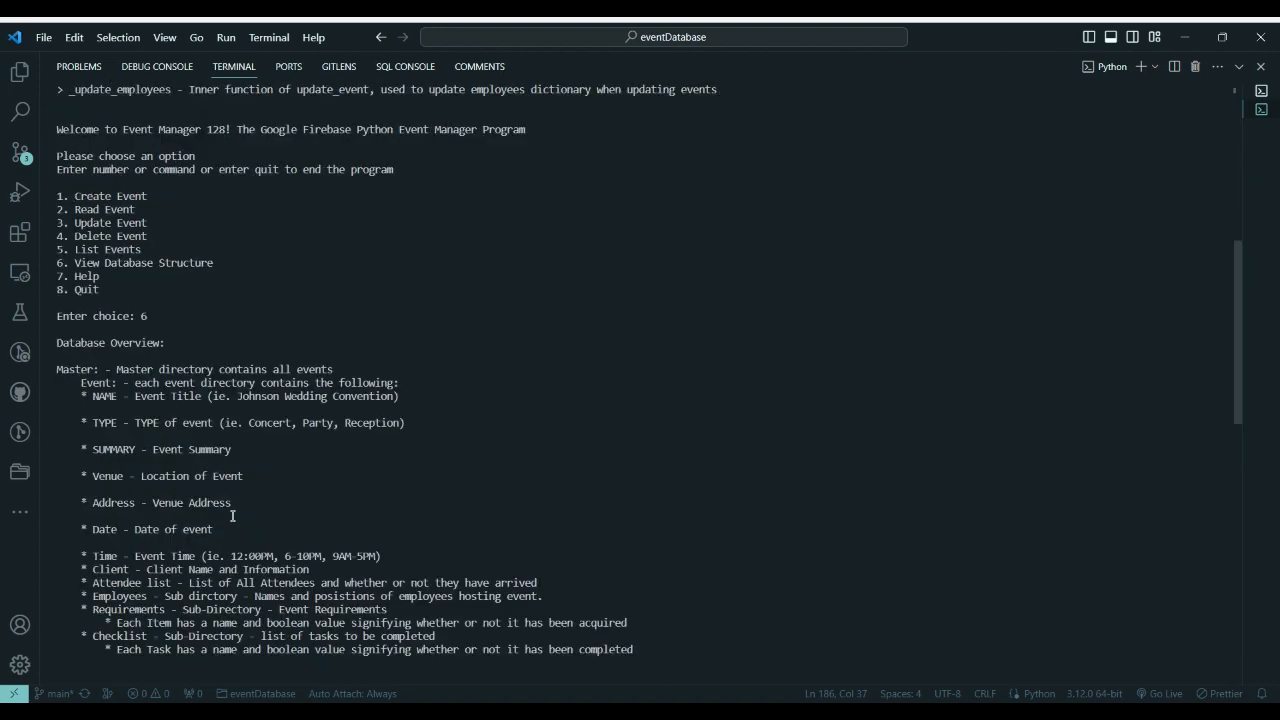
drag(56, 368, 680, 648)
click(614, 551)
scroll(610, 565, down, 13)
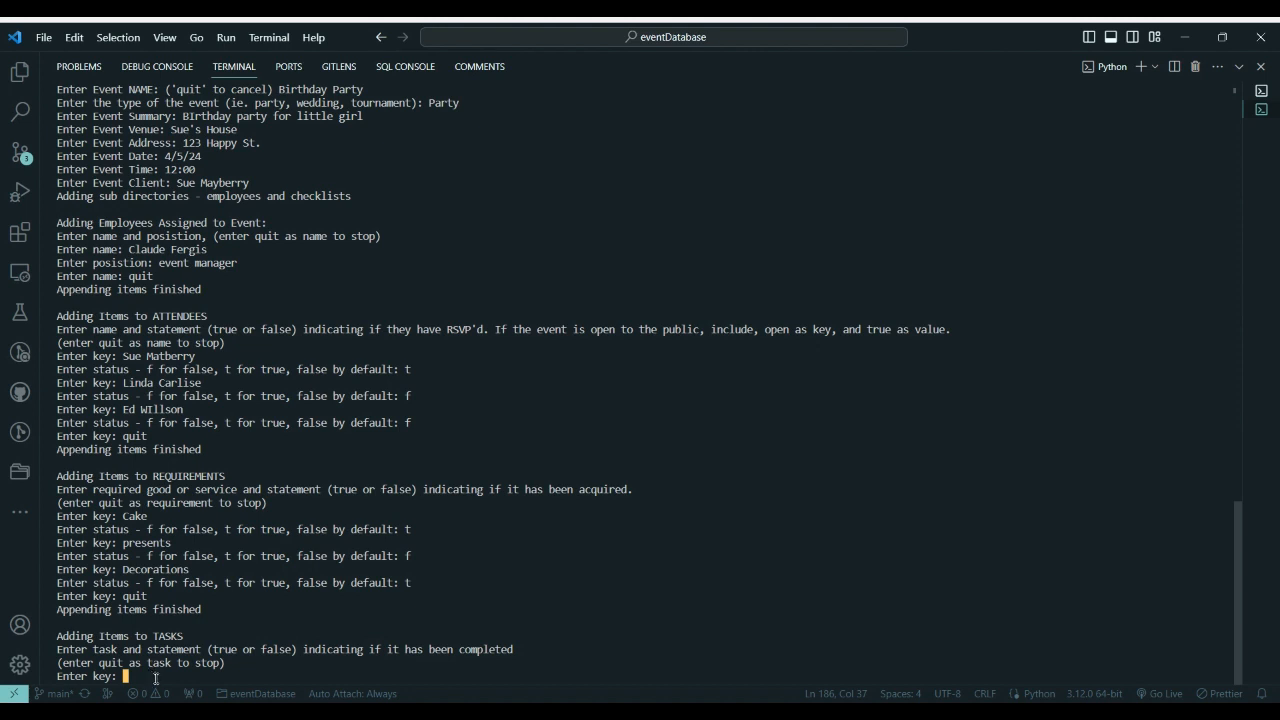
Add the task "Set up decorations" with status f and finish the task list with quit to create the event.
text(Set up decorations)
key(Return)
text(f)
key(Return)
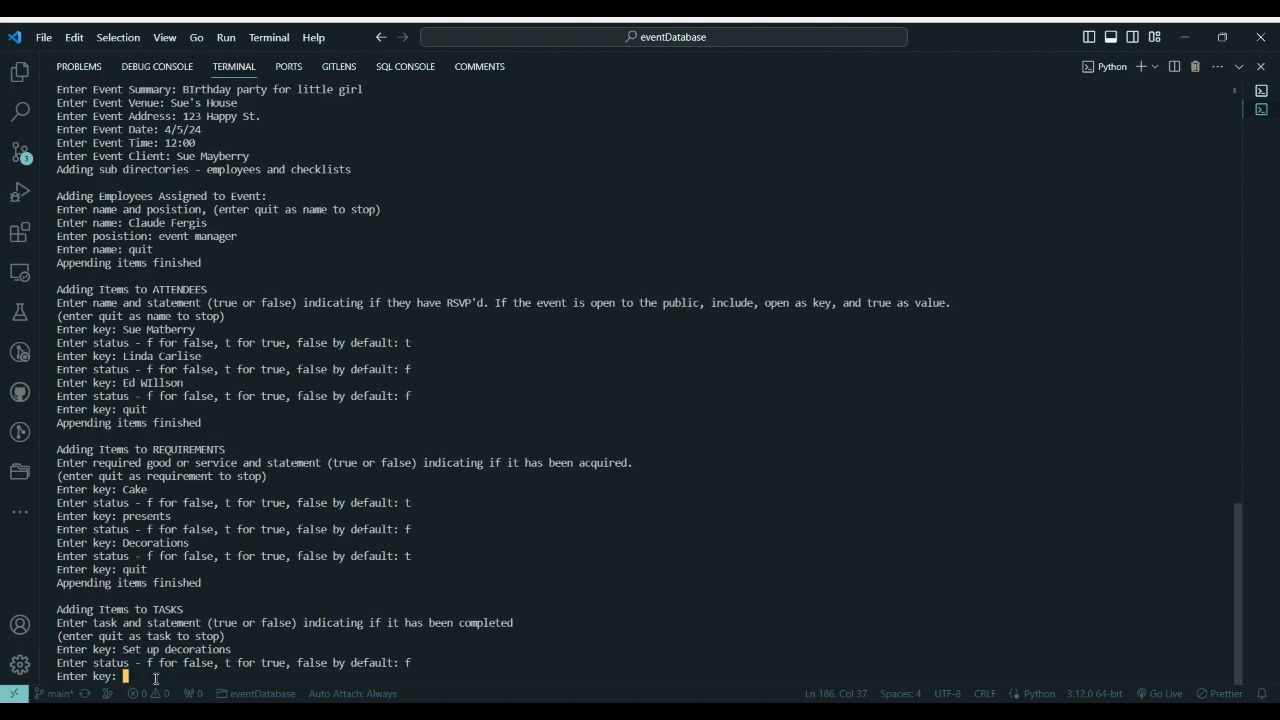
text(quit)
key(Return)
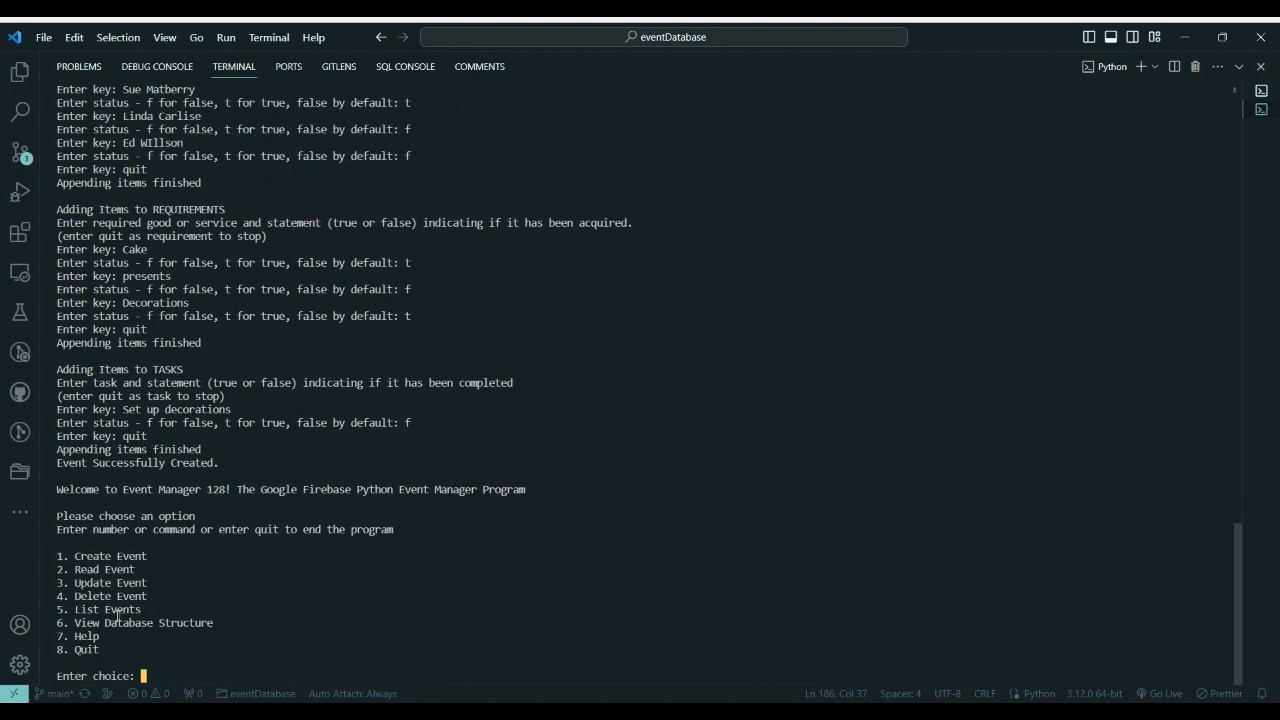
List all events in the database with option 5 and look through their names.
text(5)
key(Return)
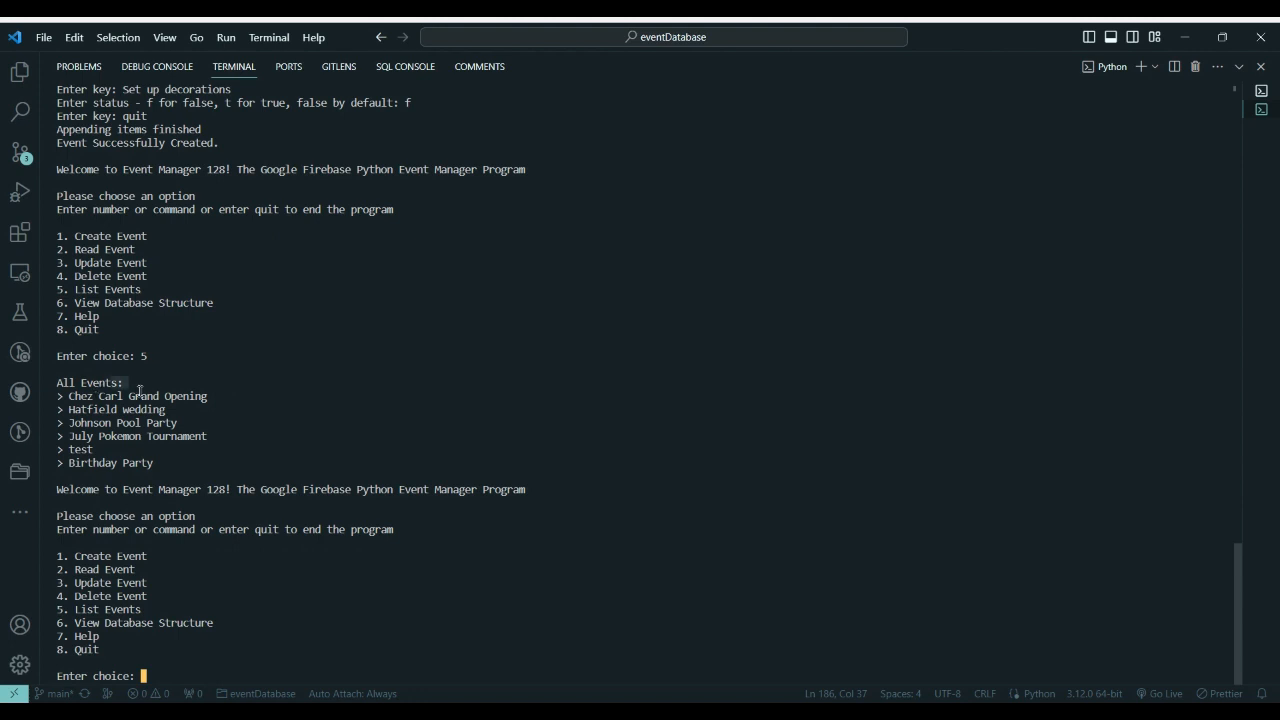
drag(130, 383, 171, 397)
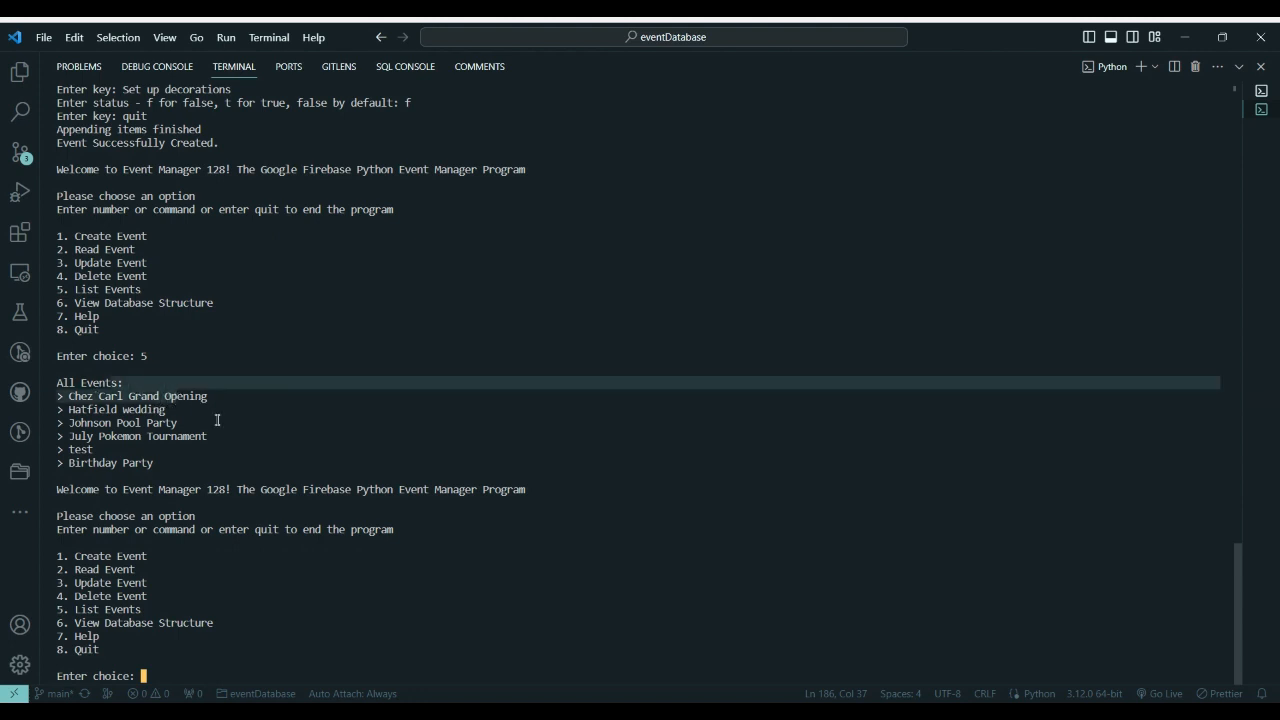
click(130, 411)
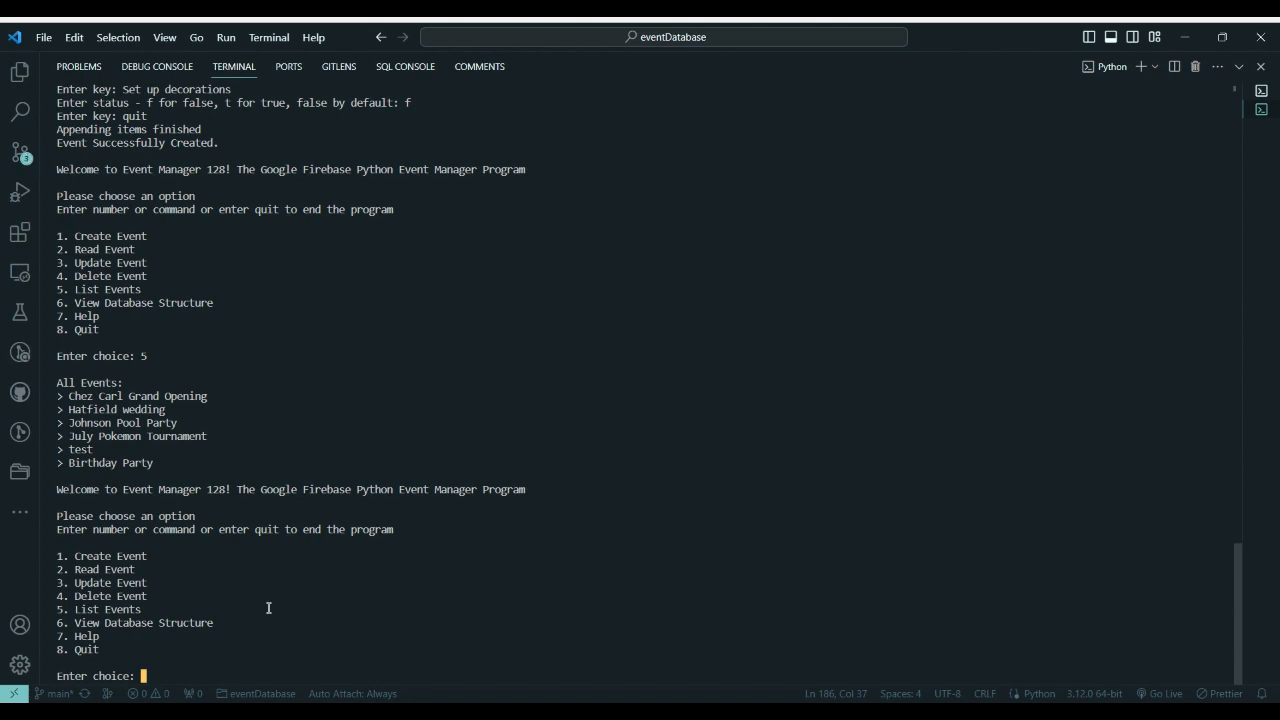
Run the read command and retrieve the overview of the existing wedding event.
text(reead)
key(BackSpace)
key(BackSpace)
key(BackSpace)
text(ad)
key(Return)
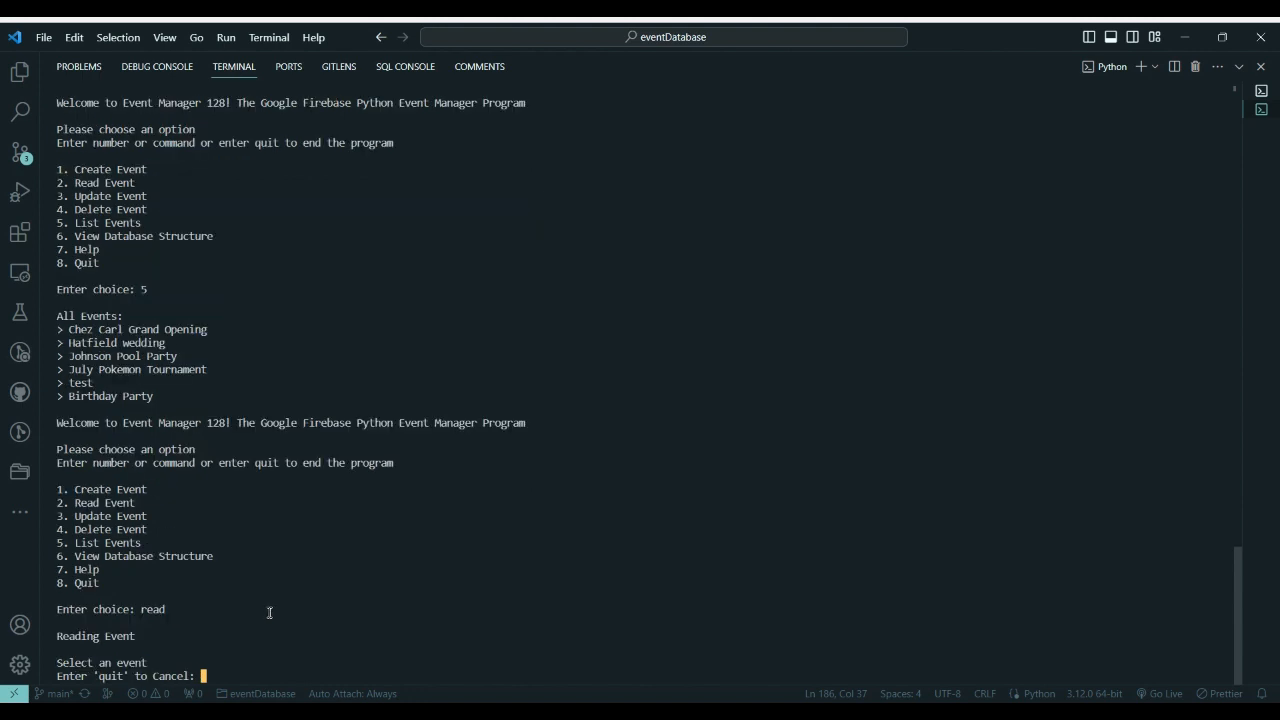
text(Hatfield wedding)
key(Return)
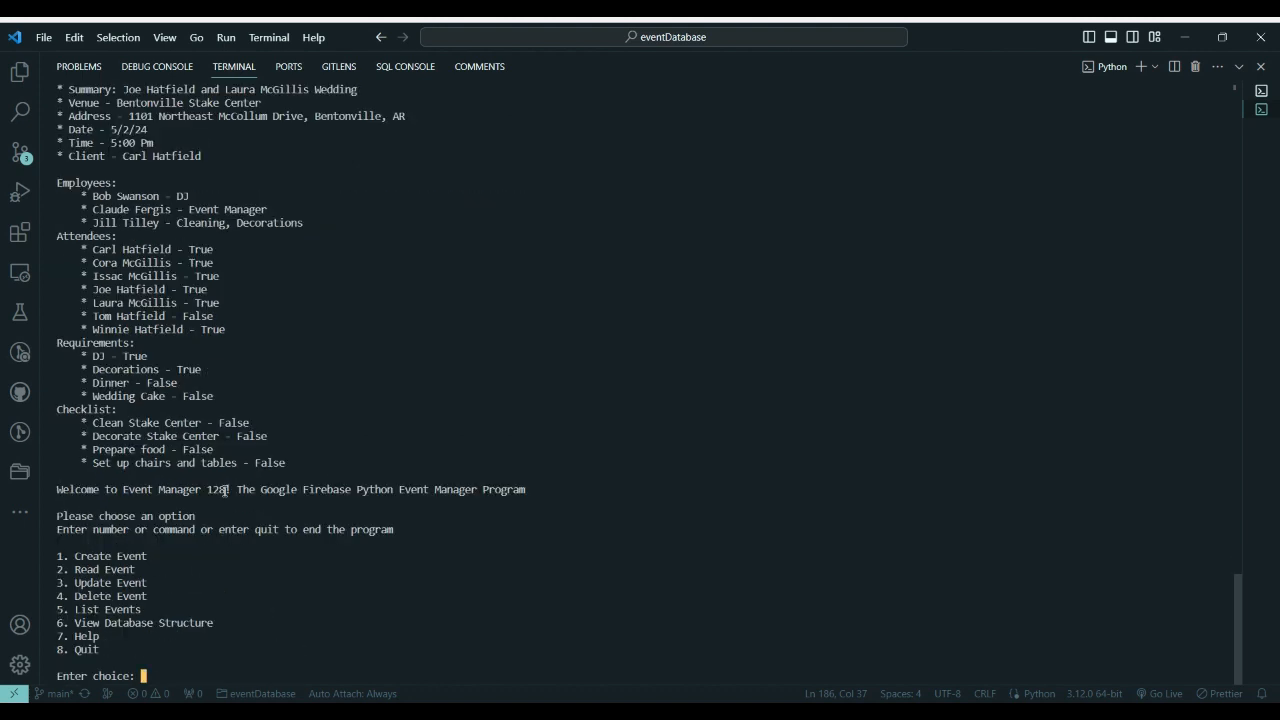
Examine the wedding event's overview, including its venue, address, date, employees, attendees, requirements and checklist.
scroll(150, 305, up, 8)
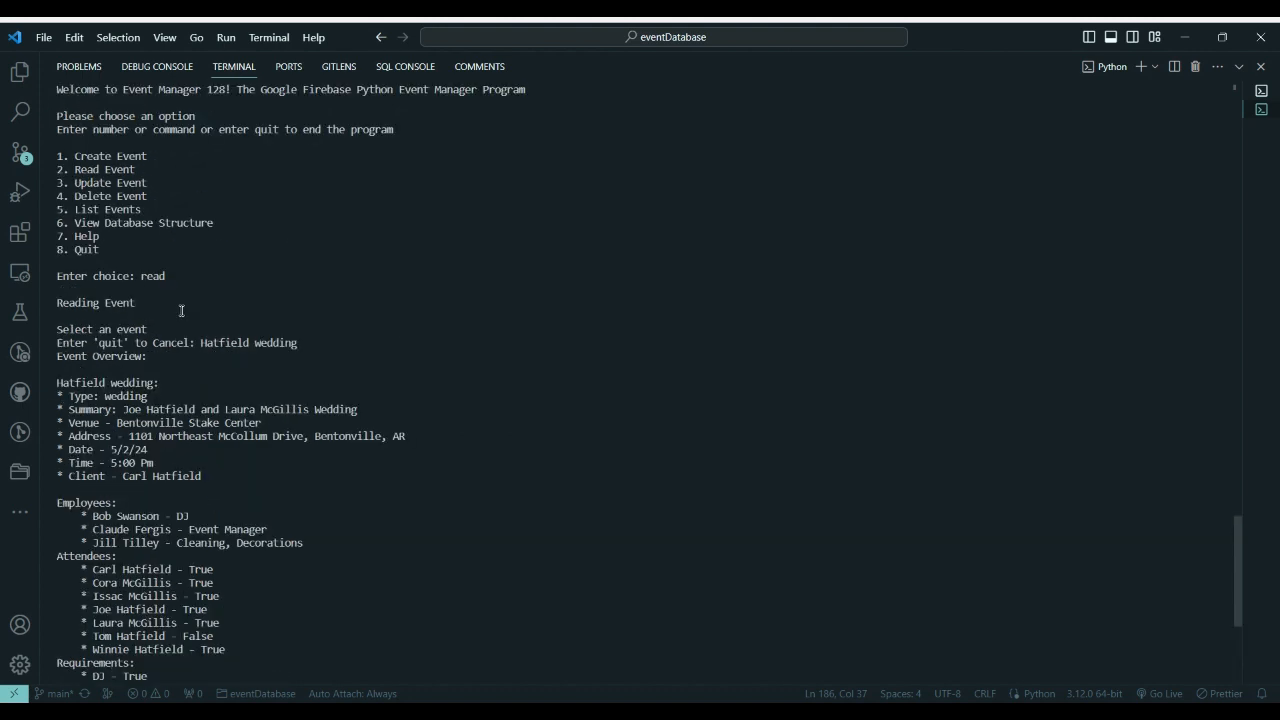
scroll(144, 276, down, 3)
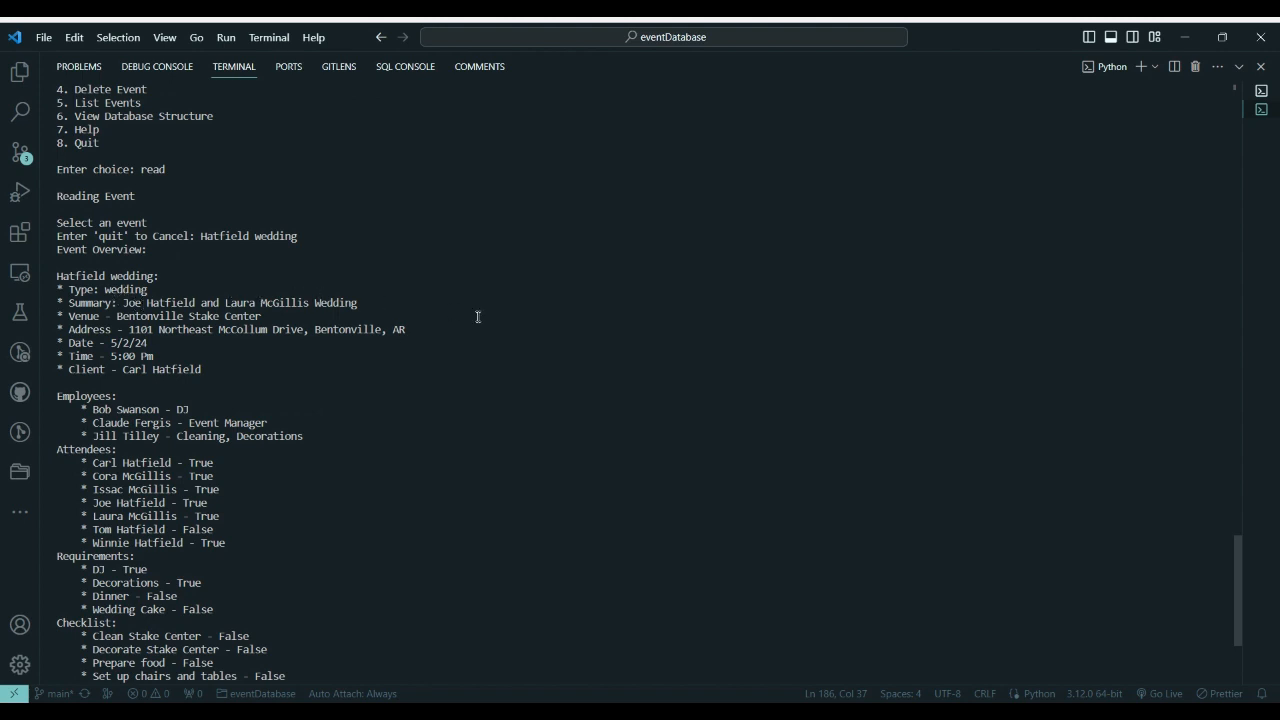
right_click(163, 322)
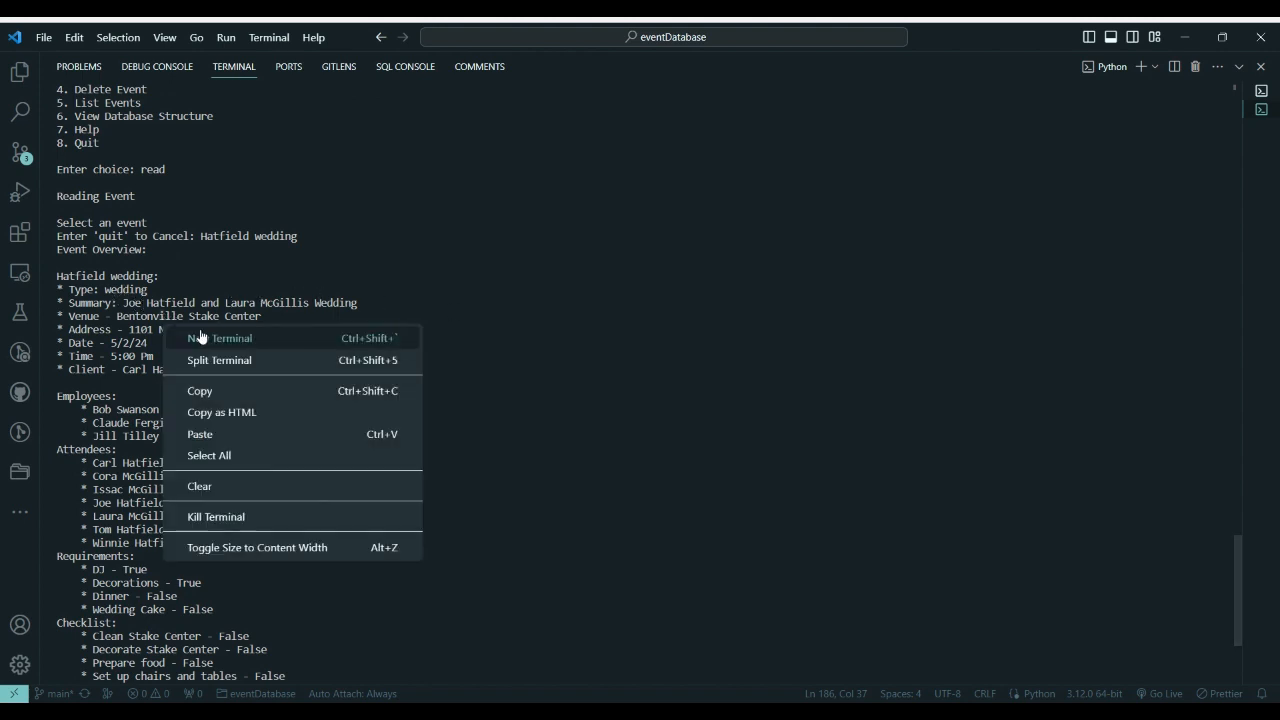
key(Escape)
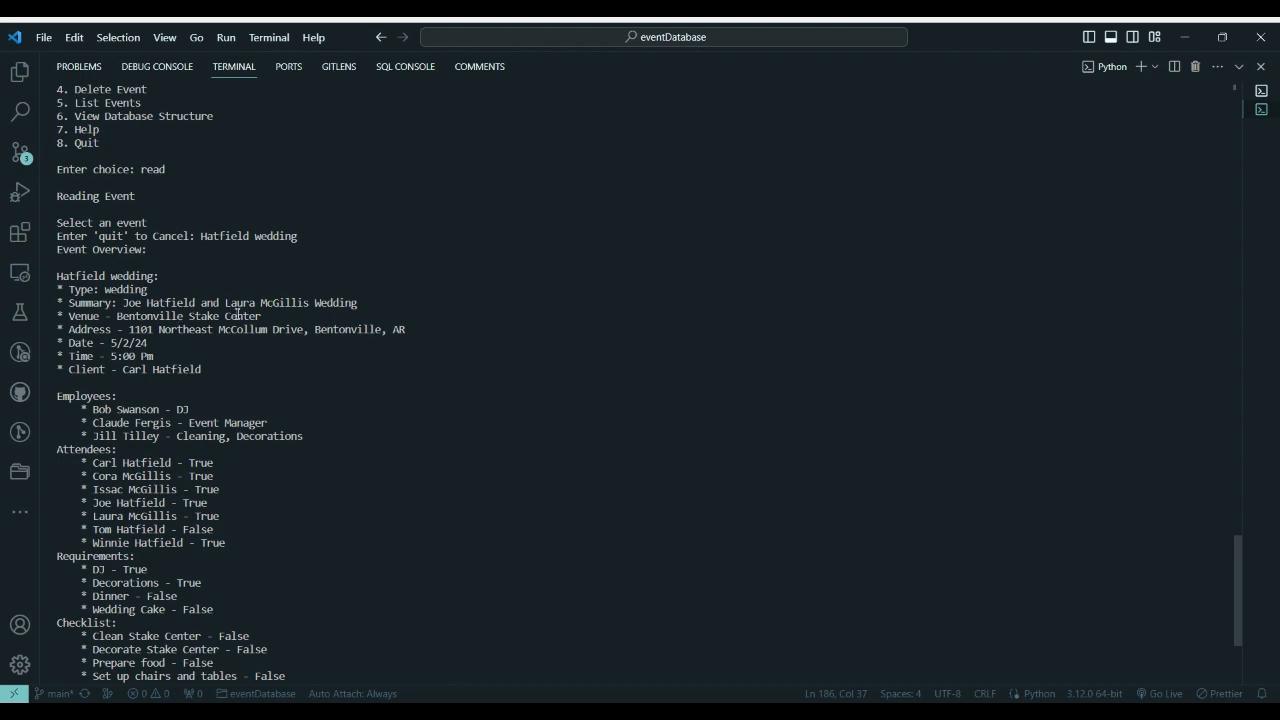
drag(129, 330, 270, 330)
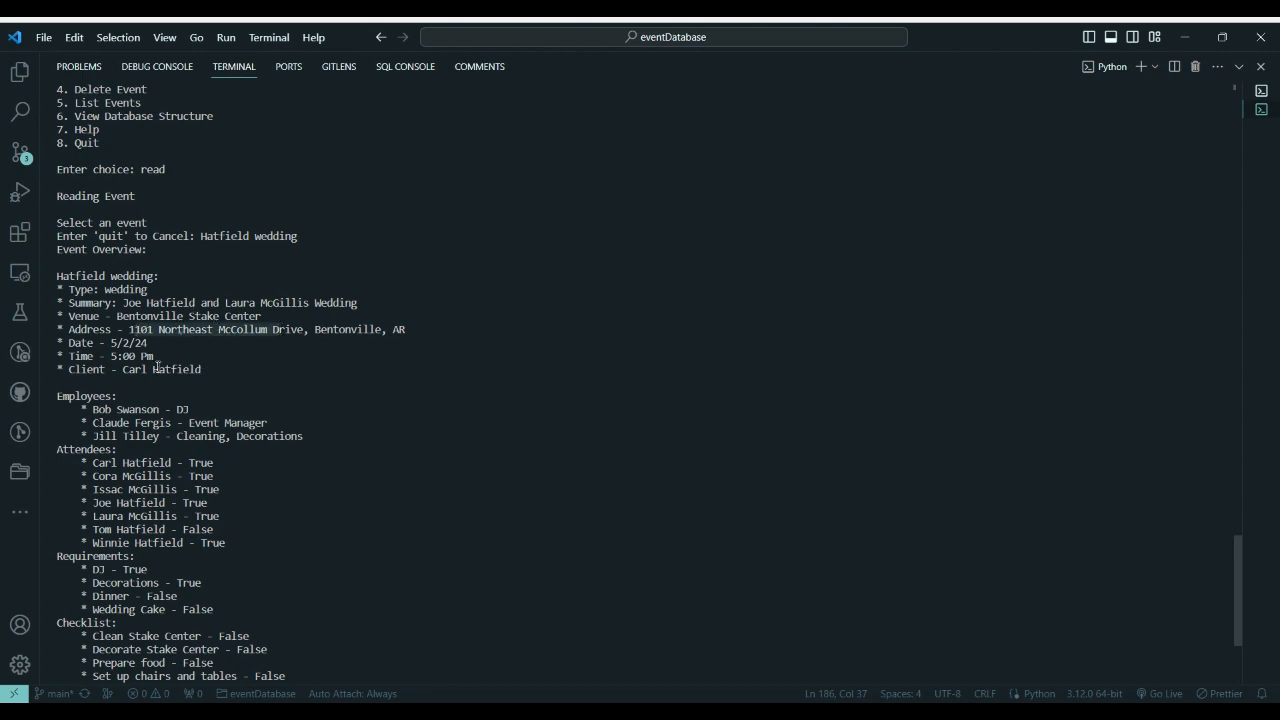
click(130, 349)
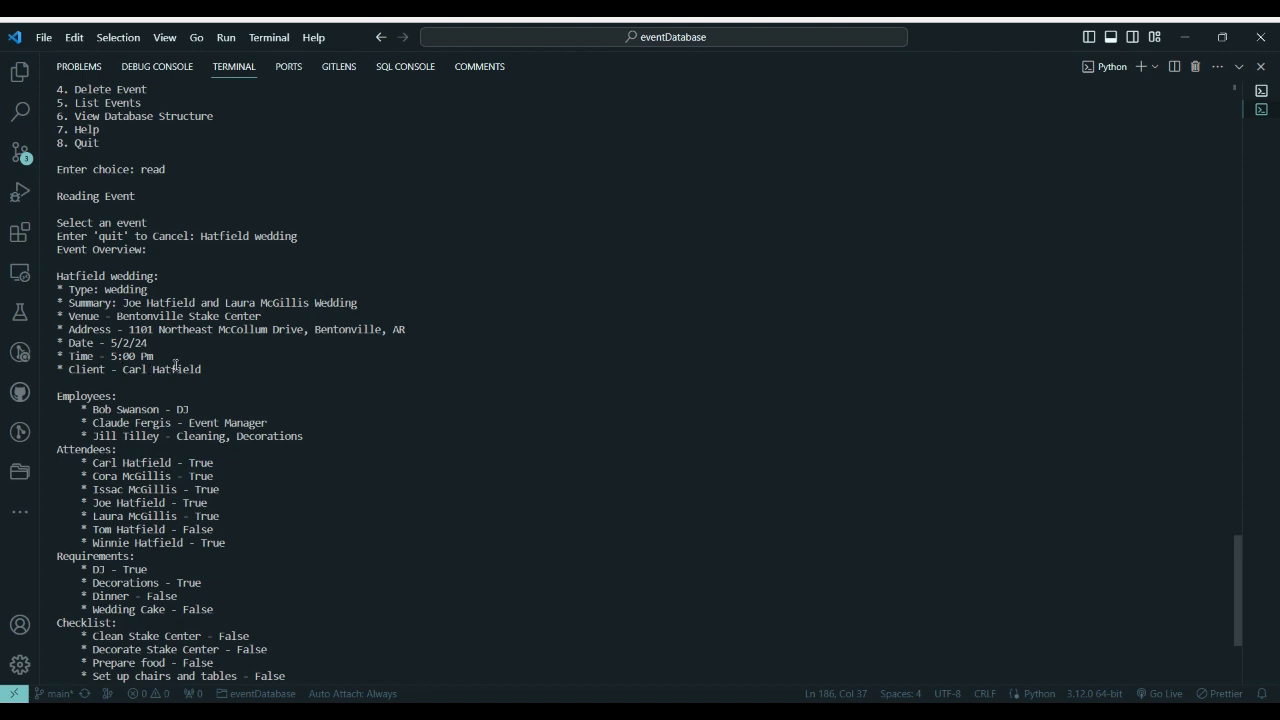
scroll(184, 333, down, 5)
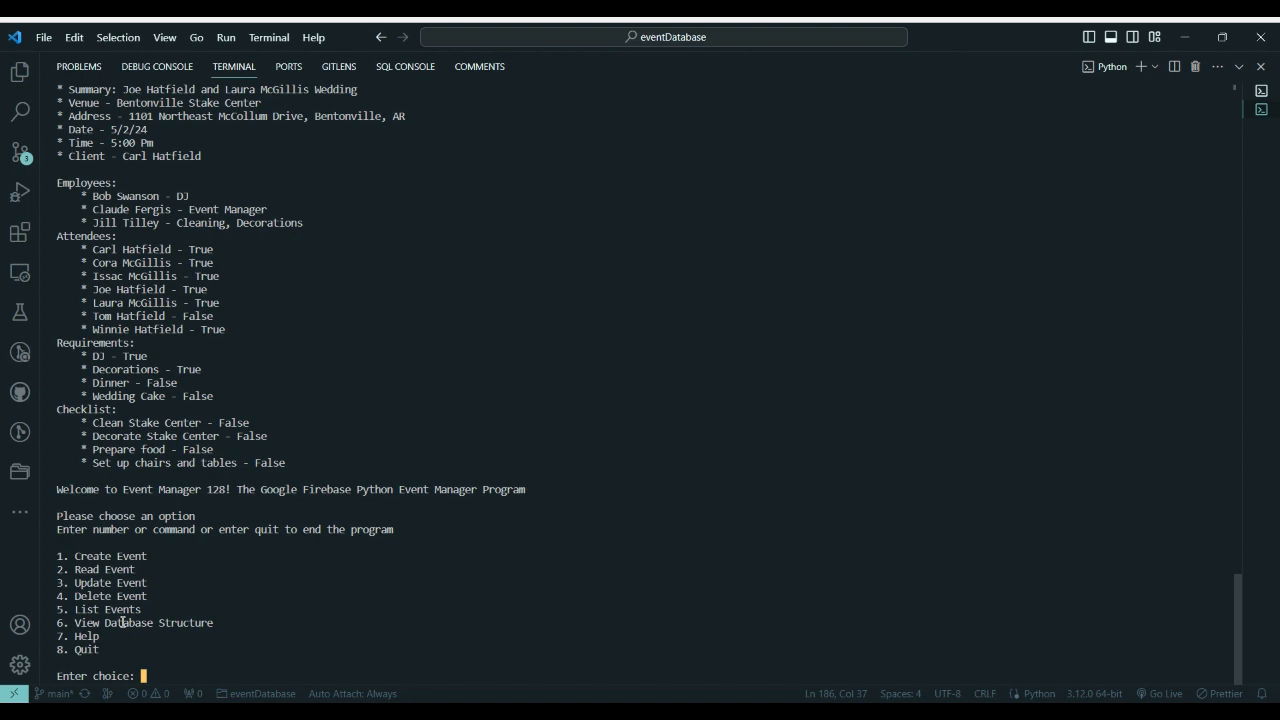
Read the details of the Birthday Party event with option 2.
text(2)
key(Return)
text(Birthdy)
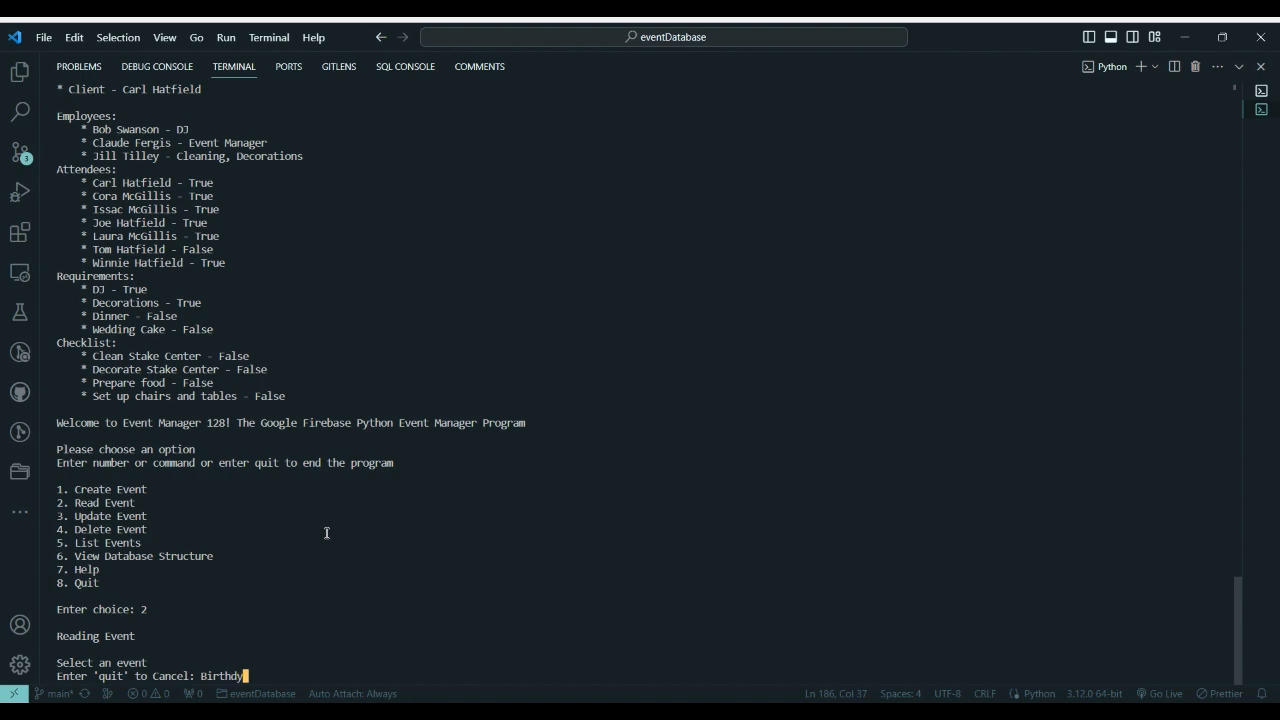
key(BackSpace)
text(ay Party)
key(Return)
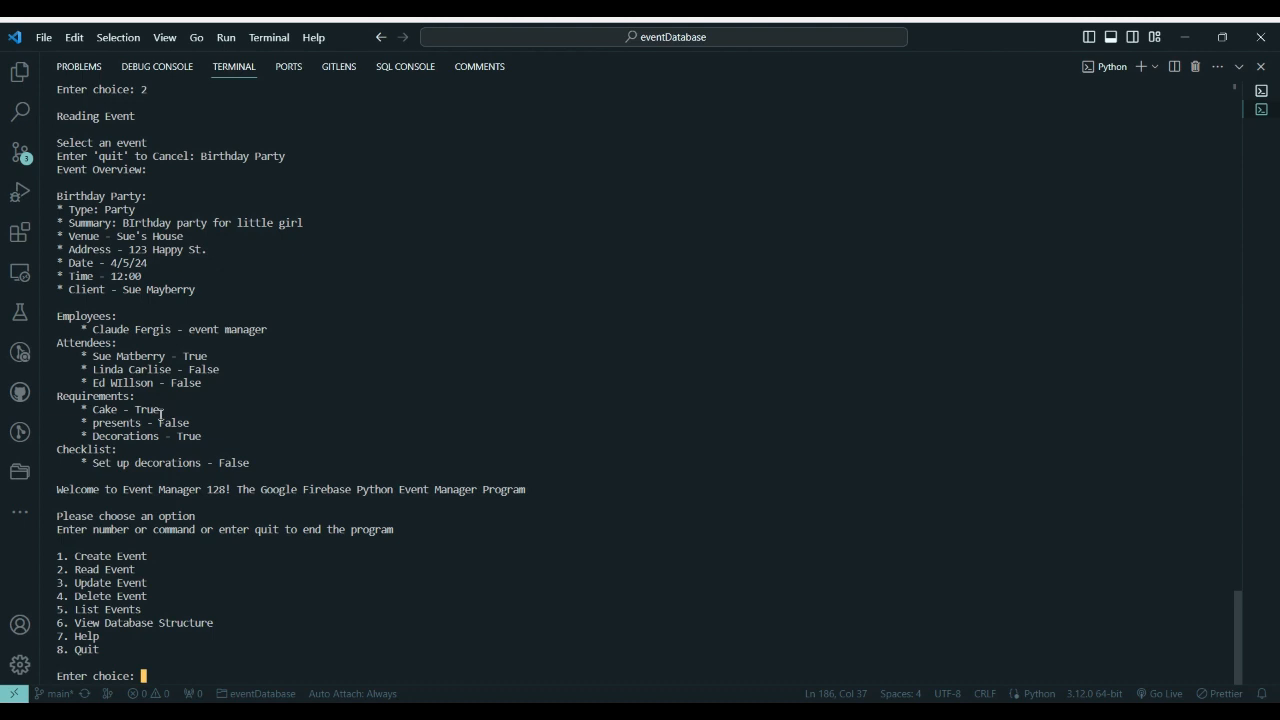
Start an update of the Birthday Party event with option 3 and select its Attendees element.
text(3)
key(Return)
text(B)
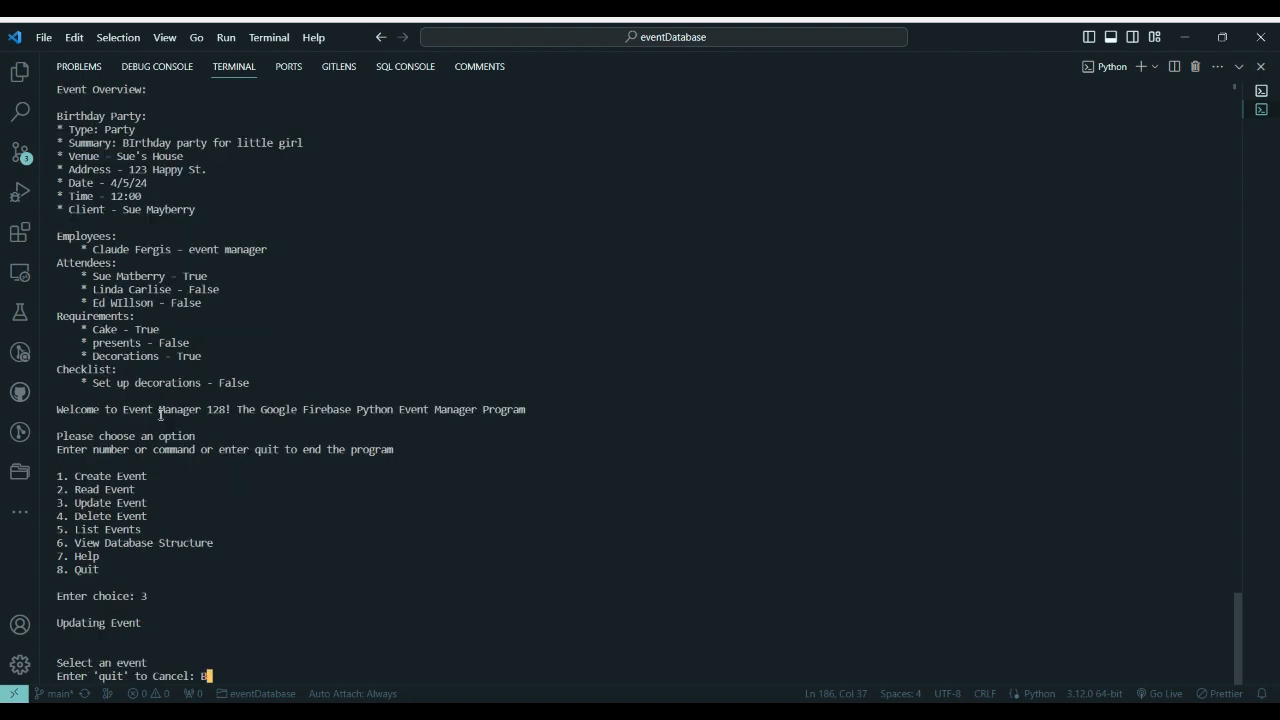
text(irthday Party)
key(Return)
text(A)
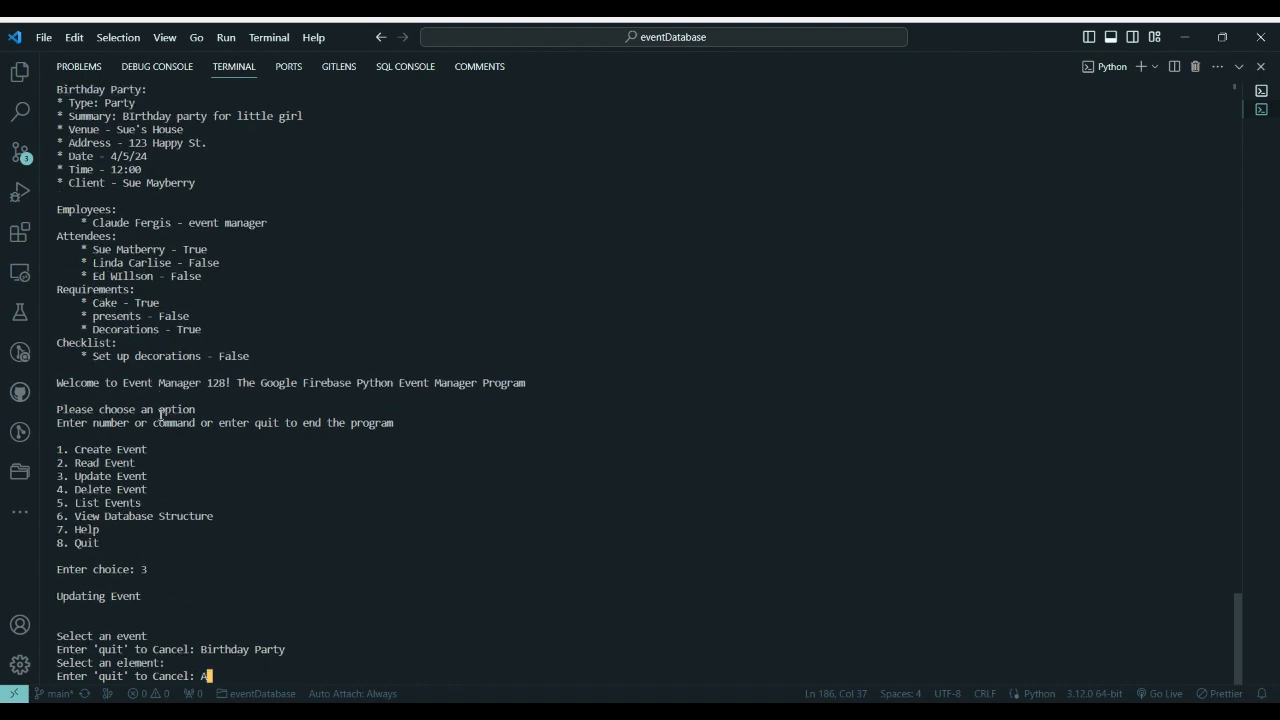
text(ttendees)
key(Return)
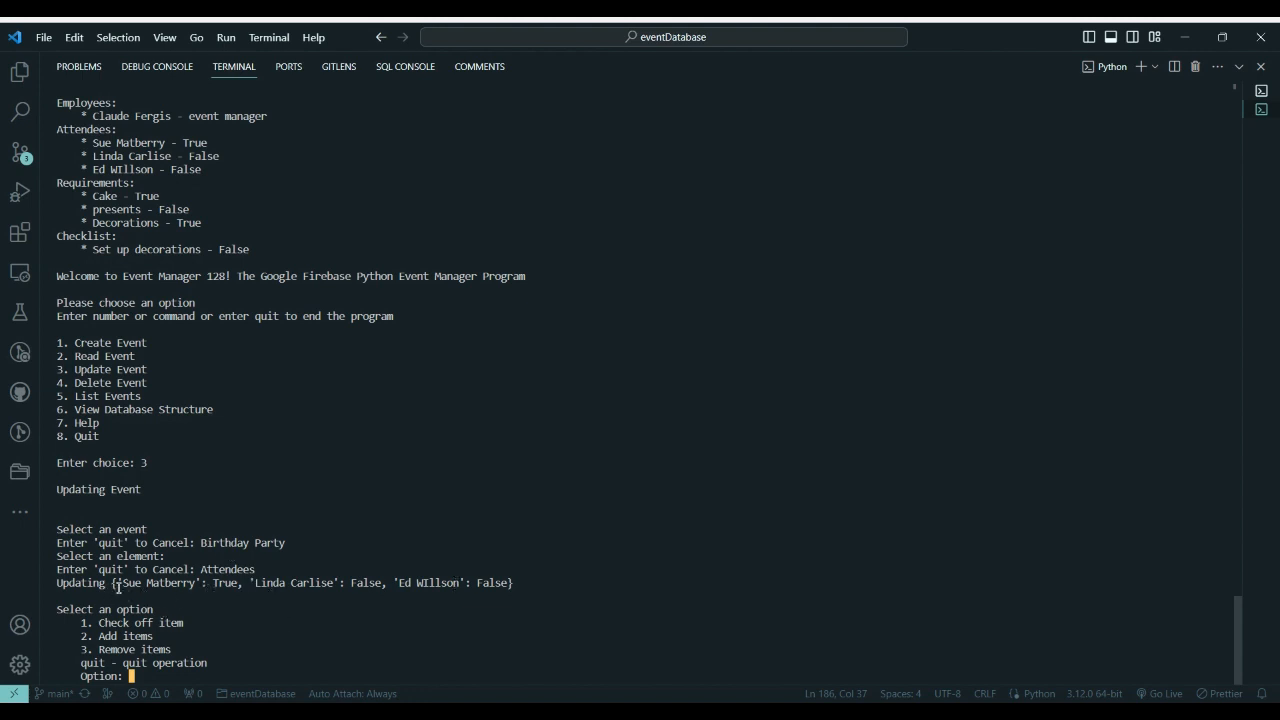
drag(525, 580, 112, 585)
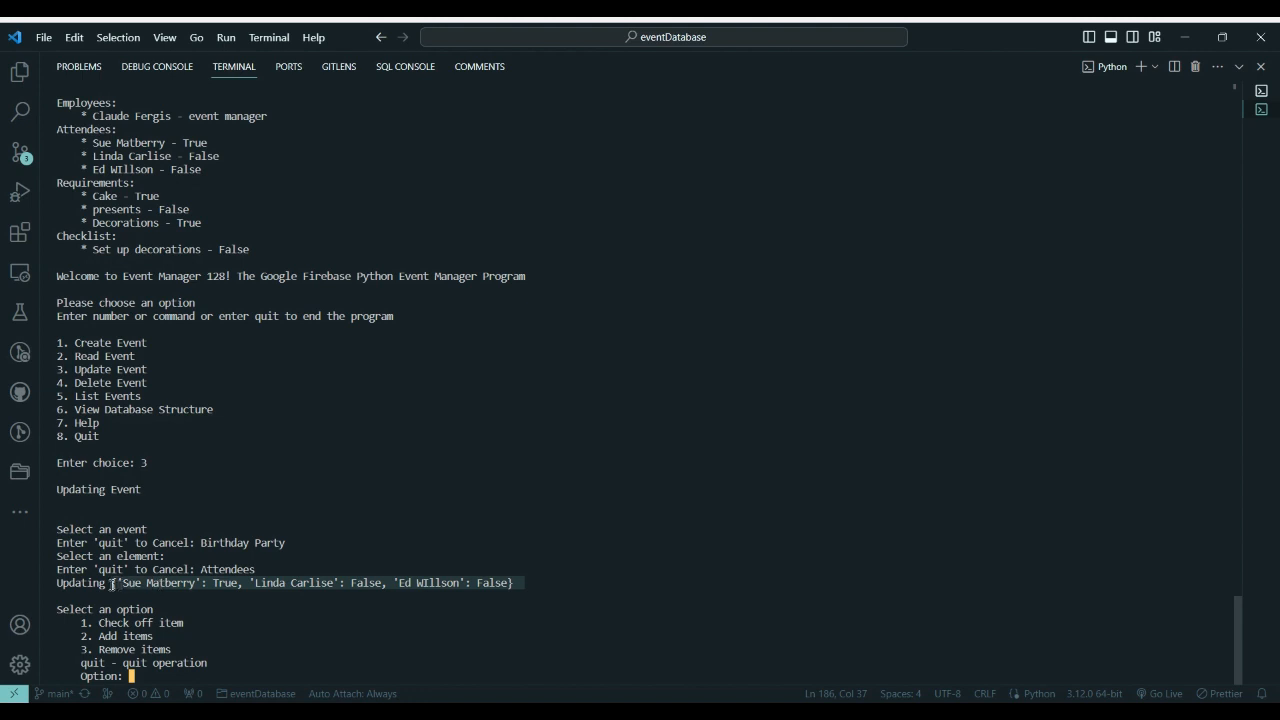
click(198, 660)
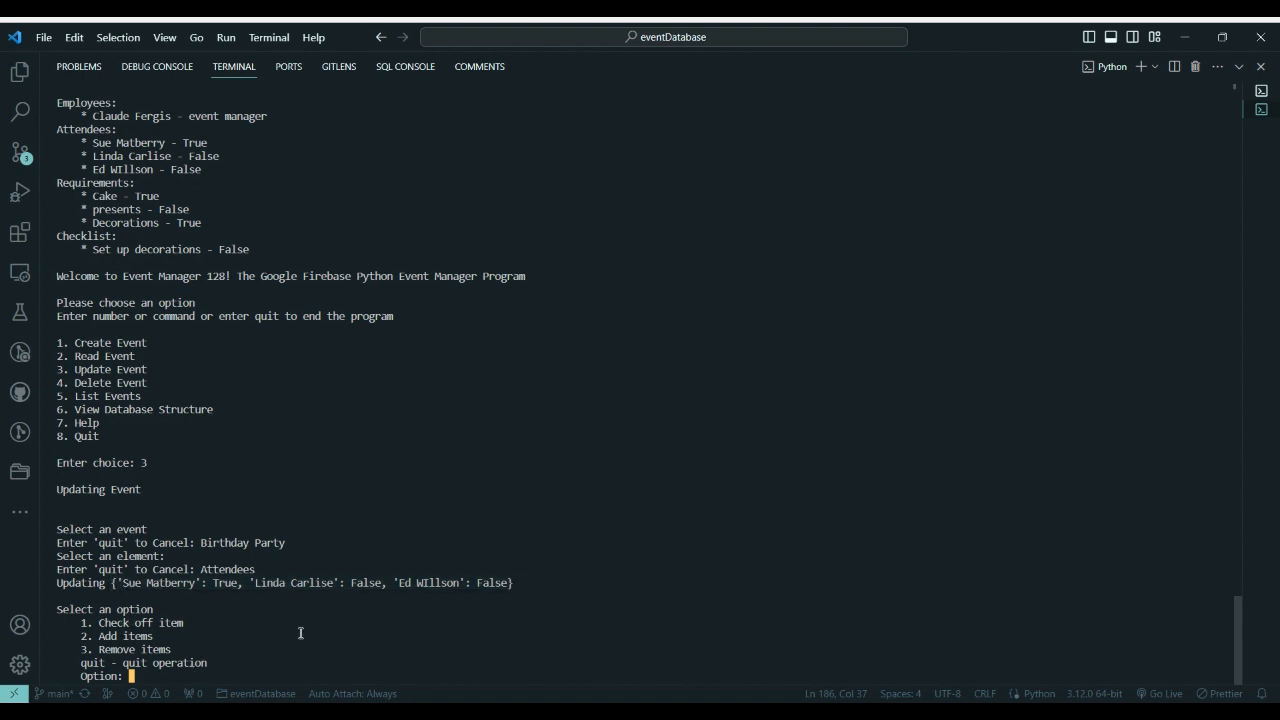
Try to check off the third attendee with a single-l spelling of the surname.
text(1)
key(Return)
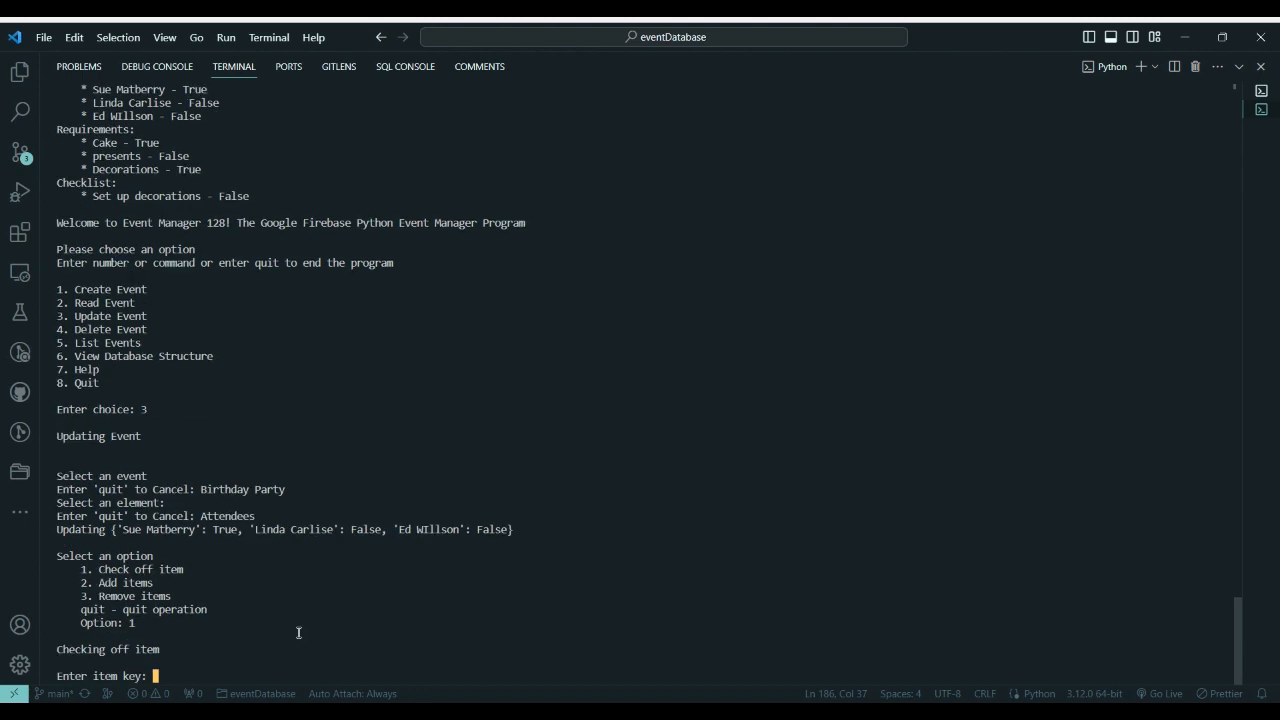
text(Ed Wilson)
key(Return)
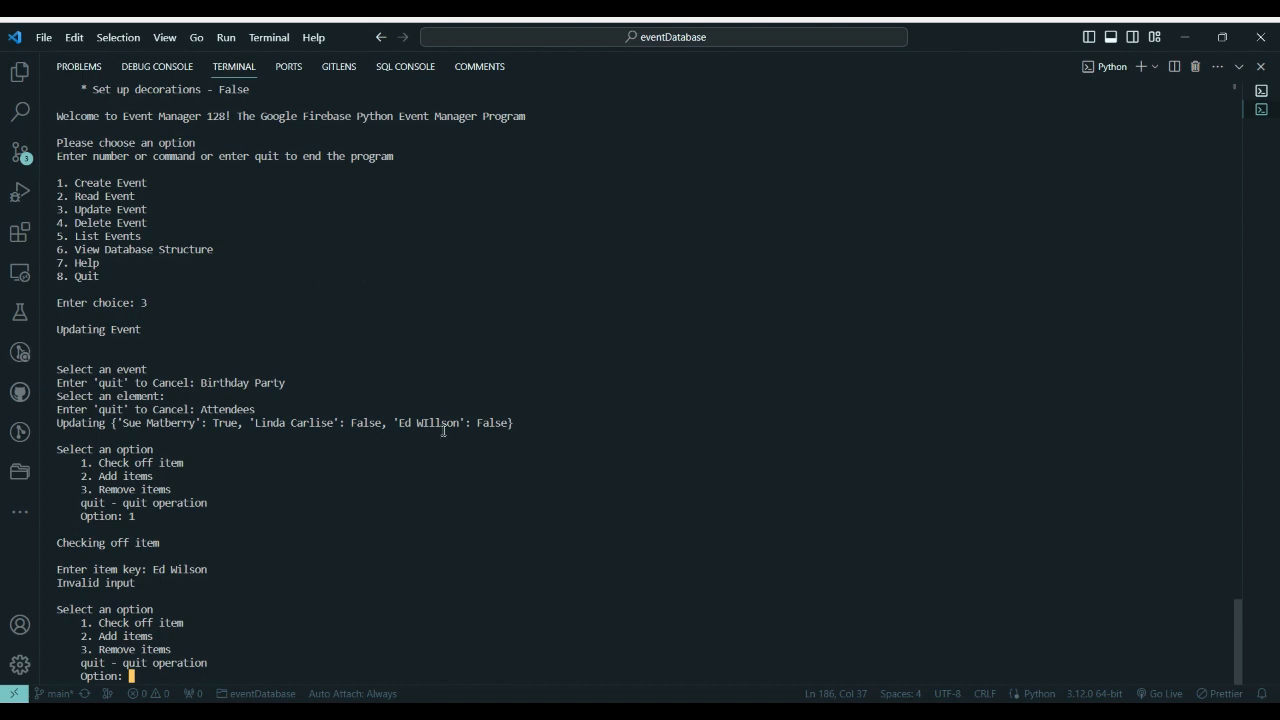
Check off the third attendee with option 1, entering the full name exactly as it is stored in the attendee list.
text(Ed)
key(BackSpace)
key(BackSpace)
text(1)
key(Return)
text(E)
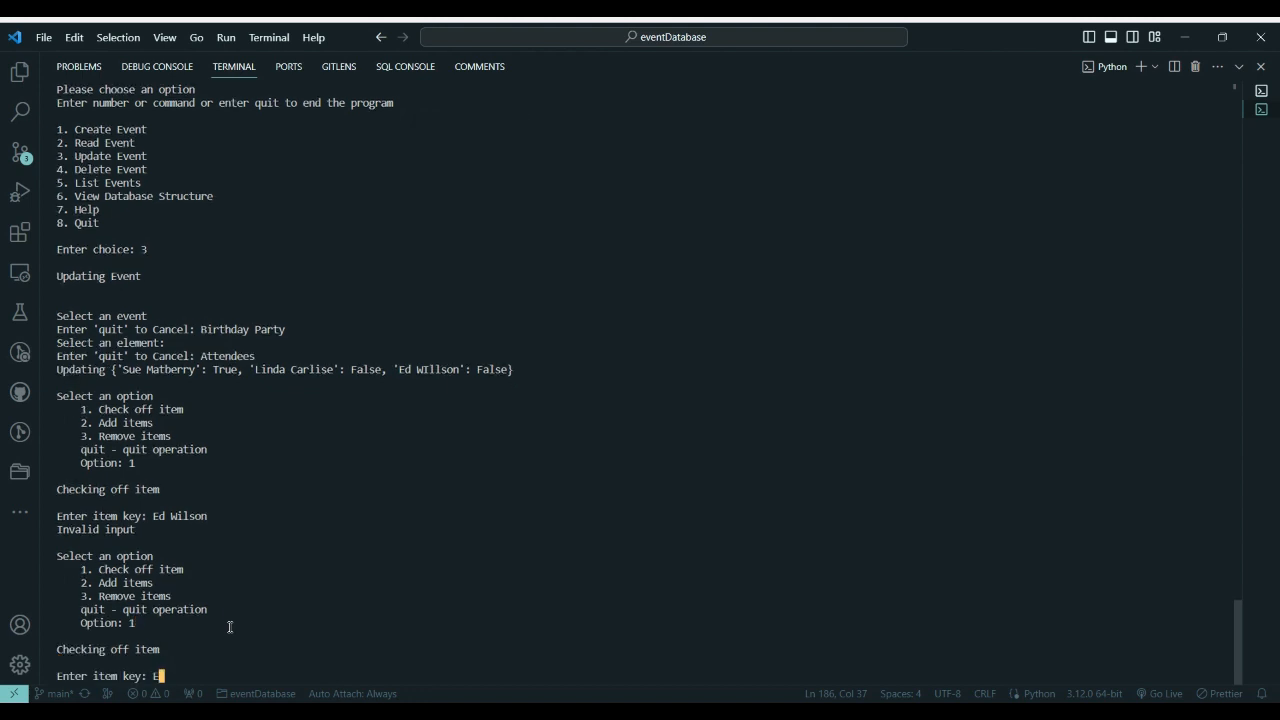
text(d Willson)
key(Return)
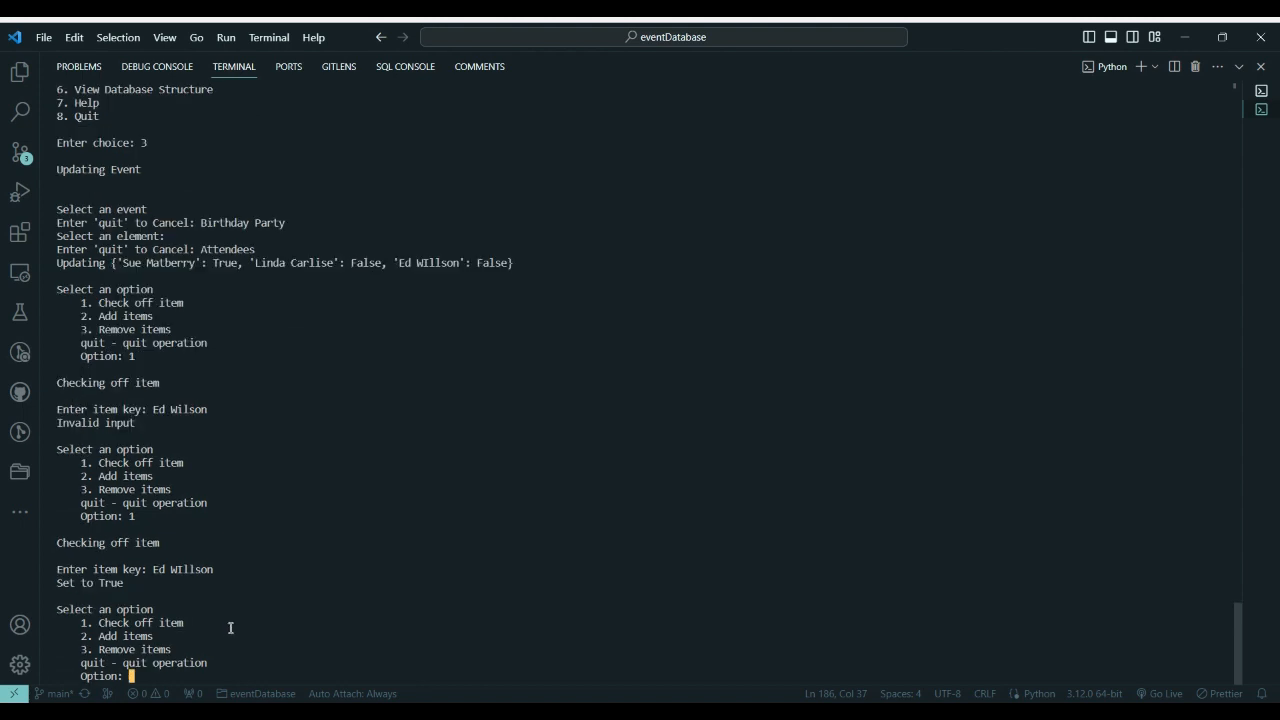
Add a new attendee to the Birthday Party event with option 2, entering the full name with status f, and finish adding items.
text(2)
key(Return)
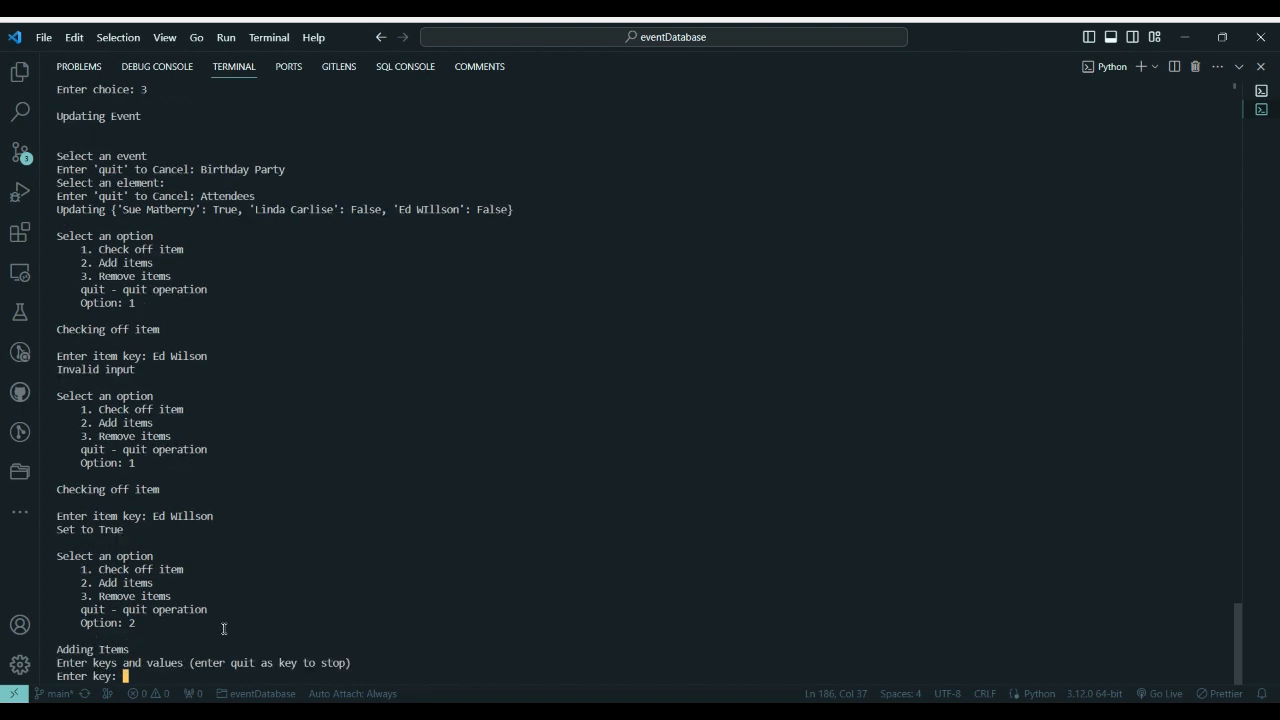
text(Candy Canesmith)
key(Return)
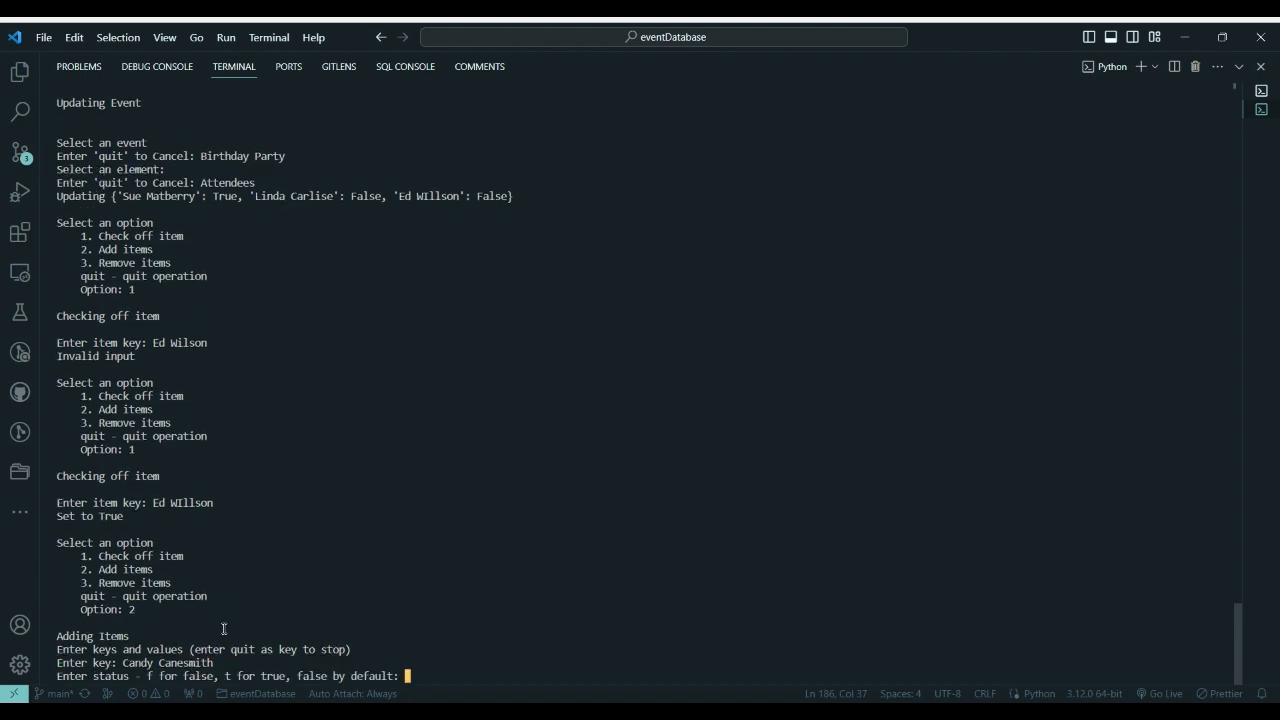
text(f)
key(Return)
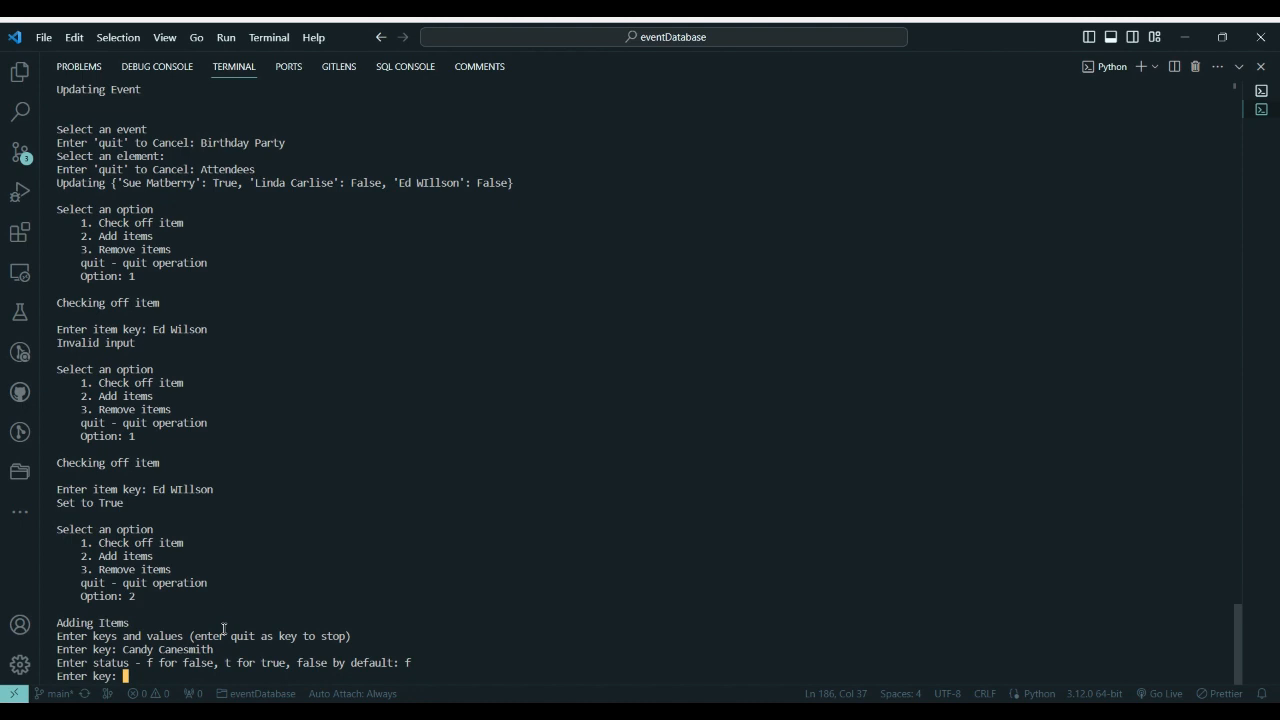
text(quit)
key(Return)
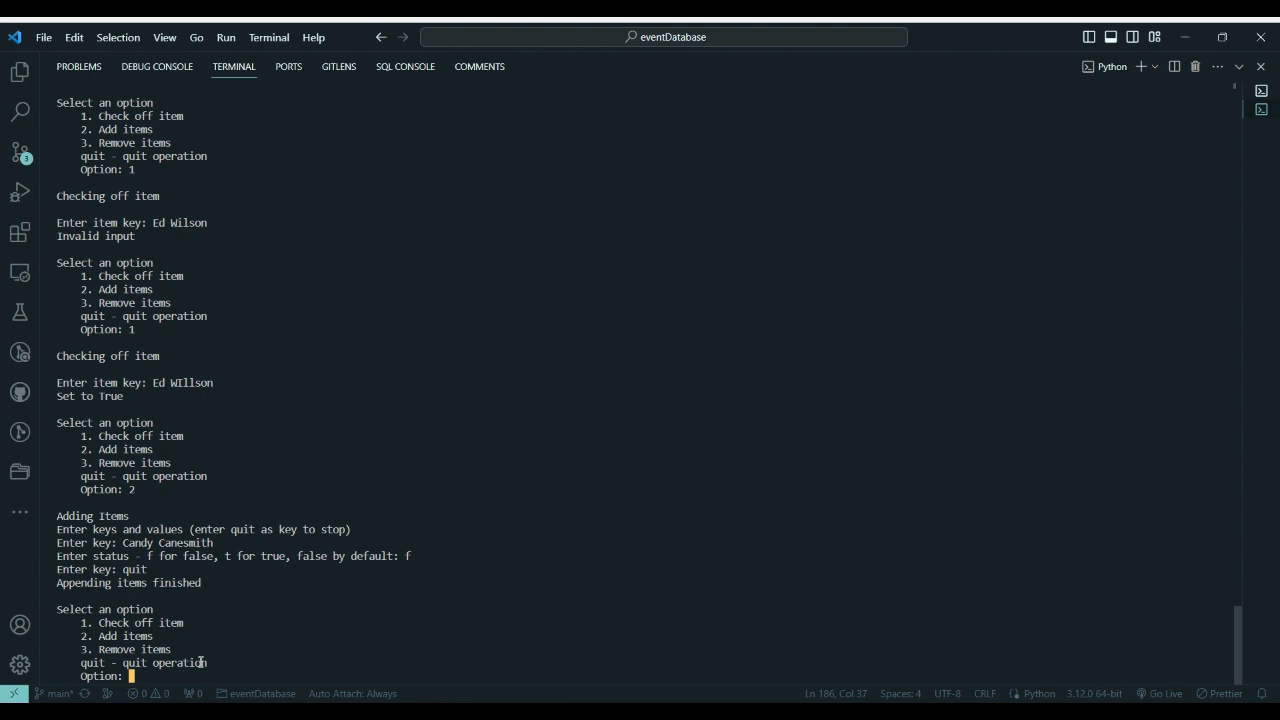
Remove the first attendee, whose surname is misspelled, with option 3 and finish removing items.
text(3)
key(Return)
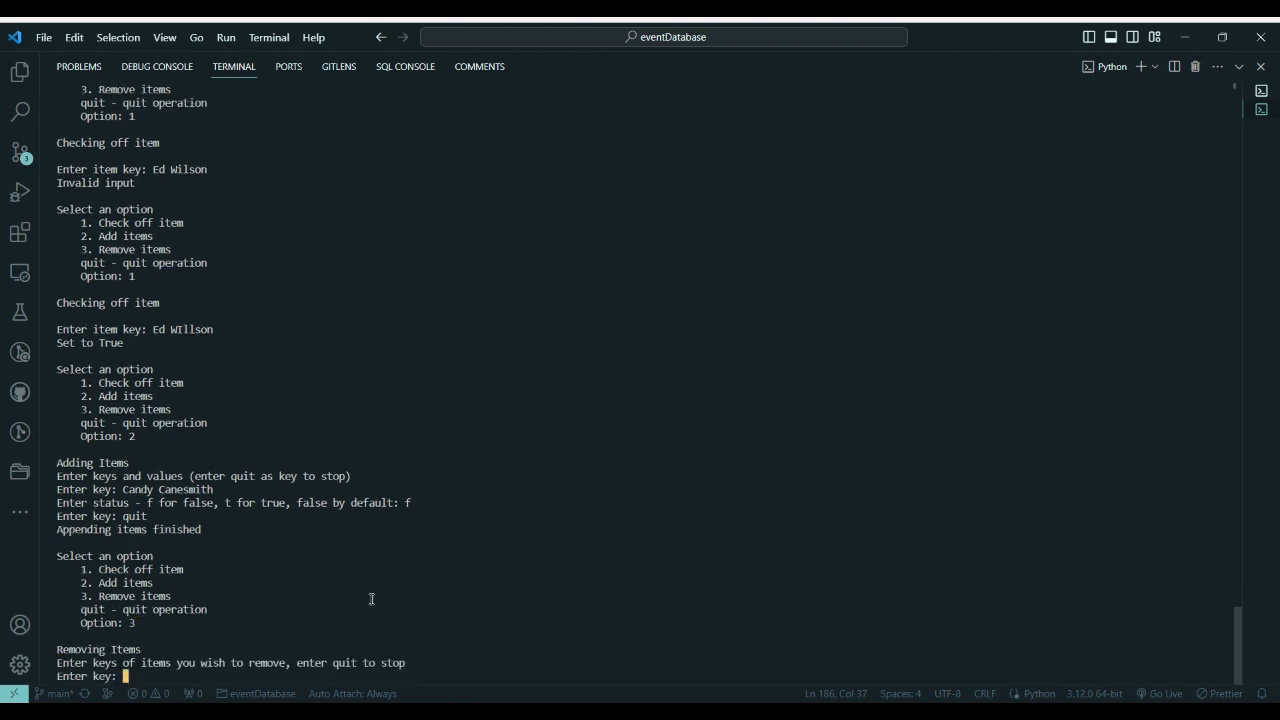
scroll(371, 599, up, 5)
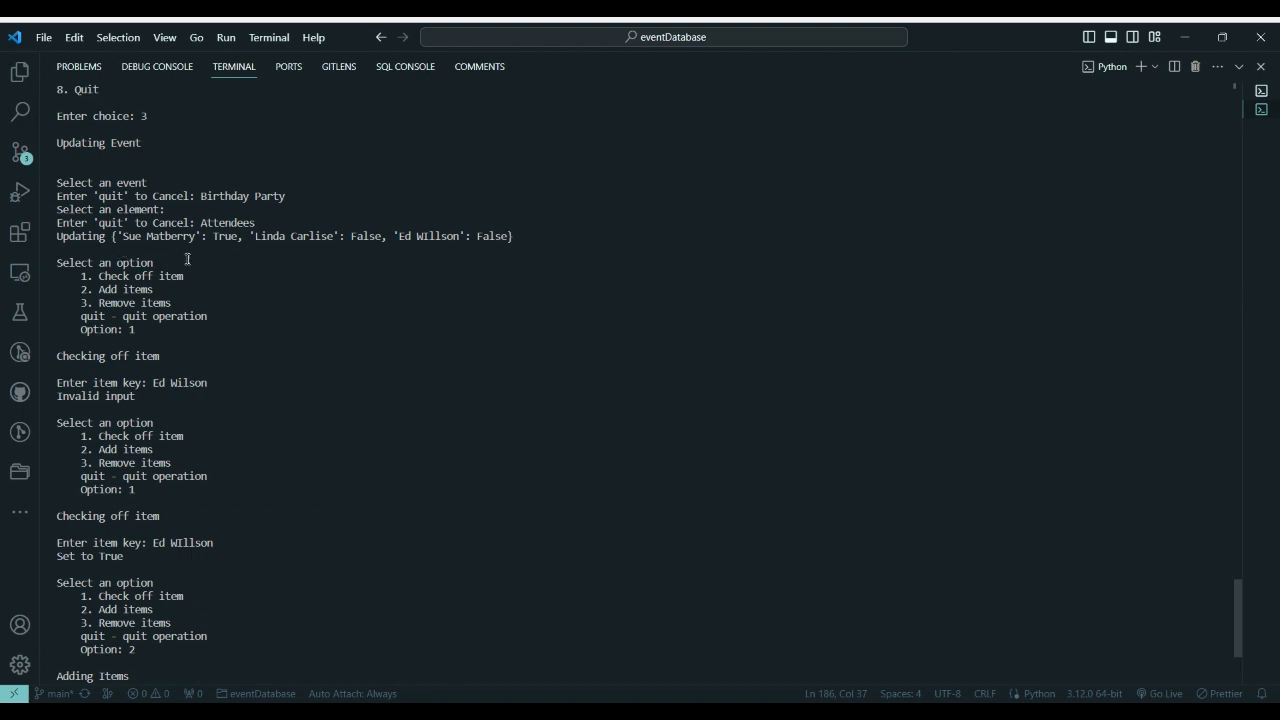
scroll(271, 423, down, 5)
text(Su)
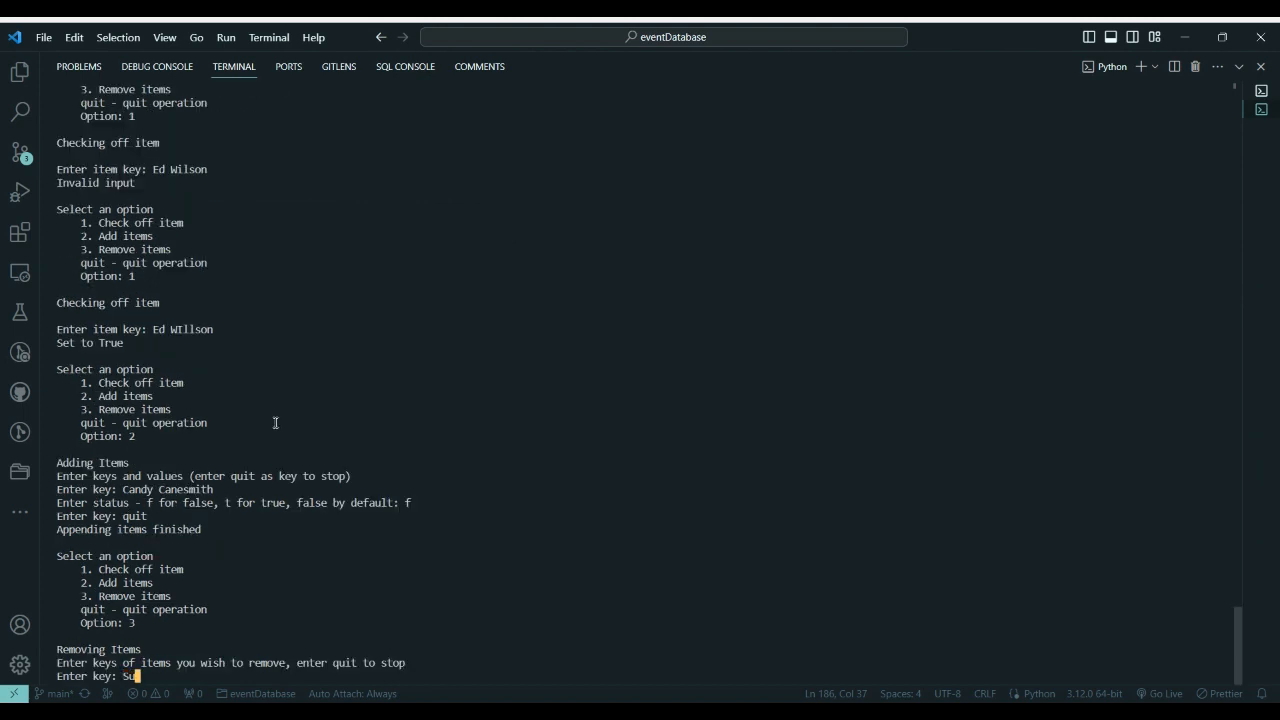
text(e Matberry)
key(Return)
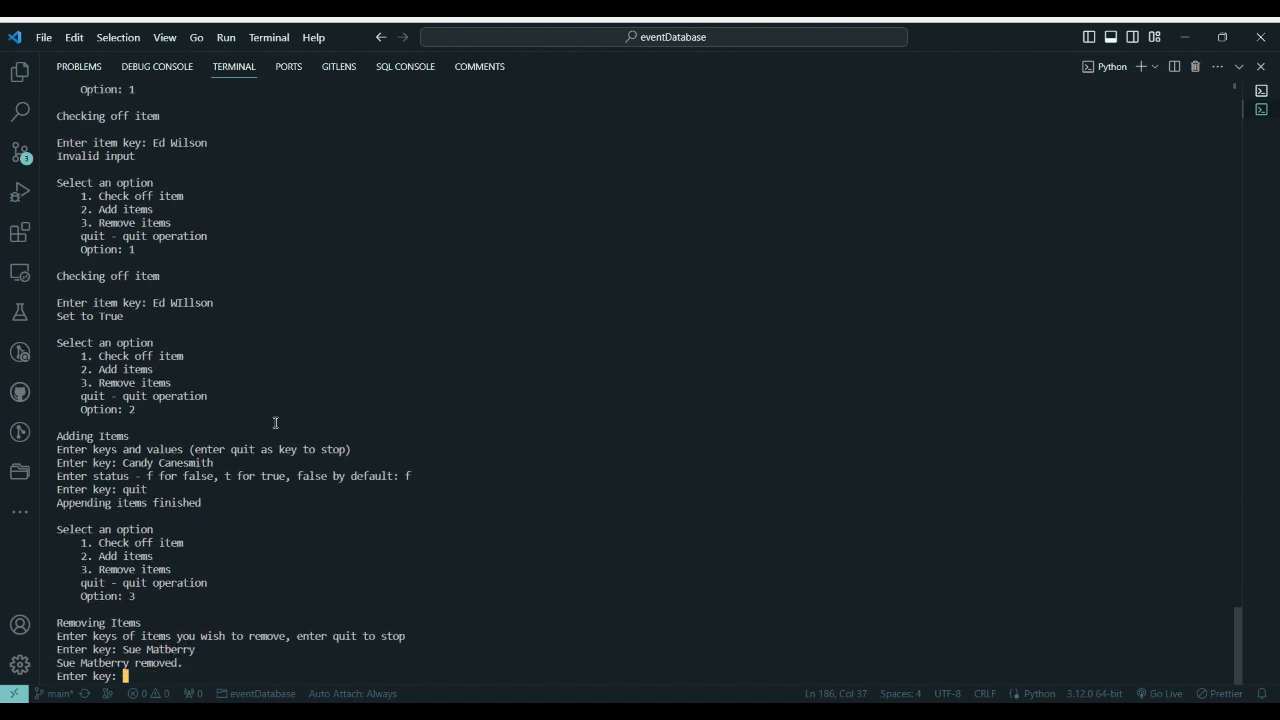
text(quit)
key(Return)
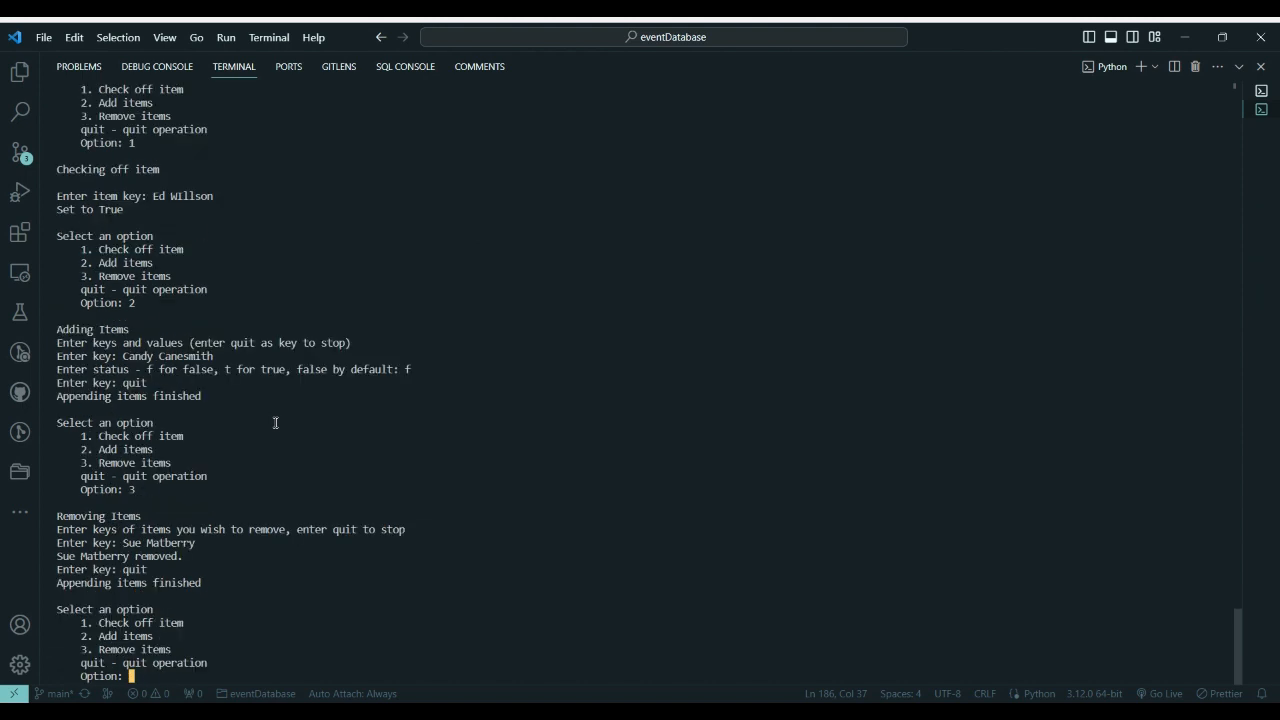
Add the removed attendee again with option 2, using the corrected surname and status t, and quit the update operation.
text(2)
key(Return)
text(S)
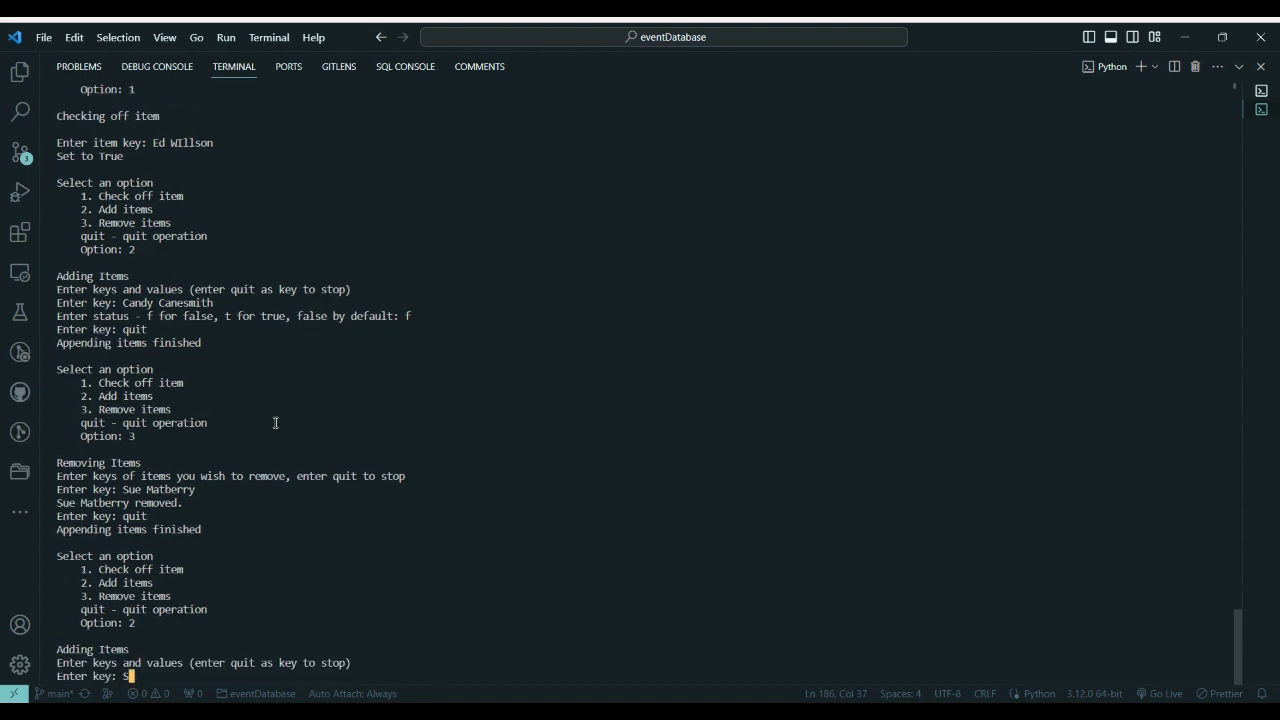
text(ue Mayberry)
key(Return)
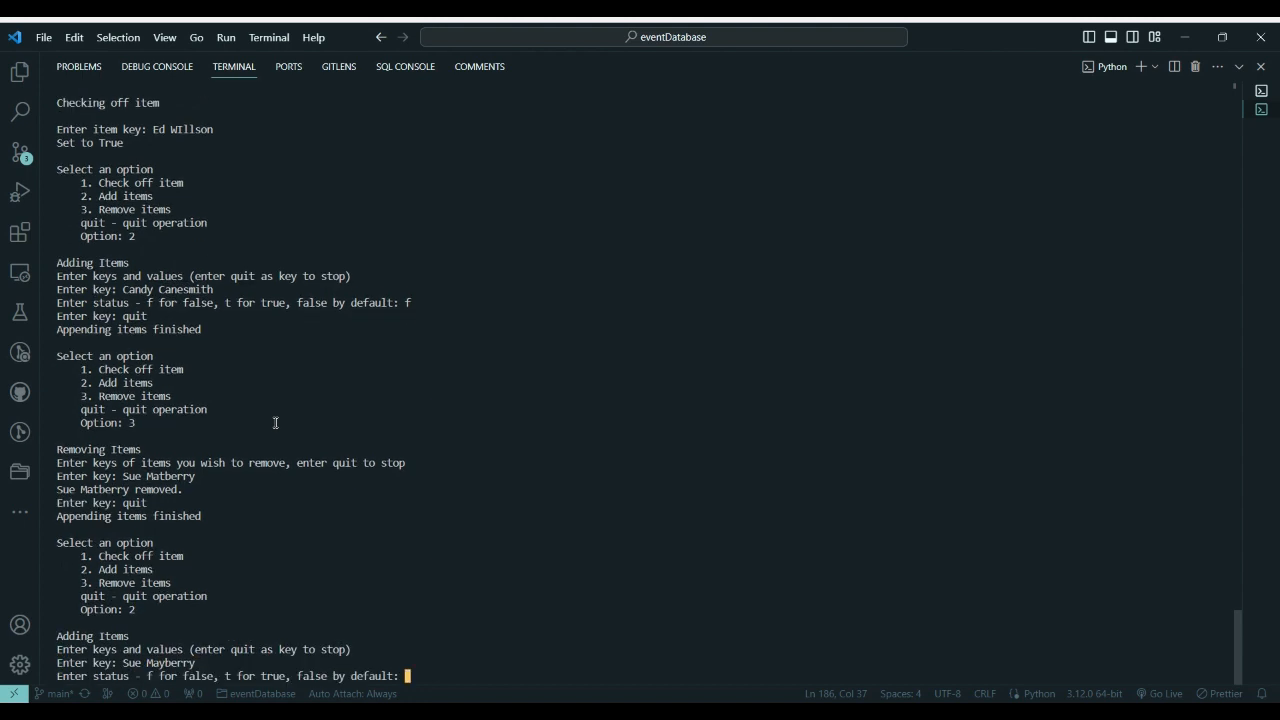
text(t)
key(Return)
text(quit)
key(Return)
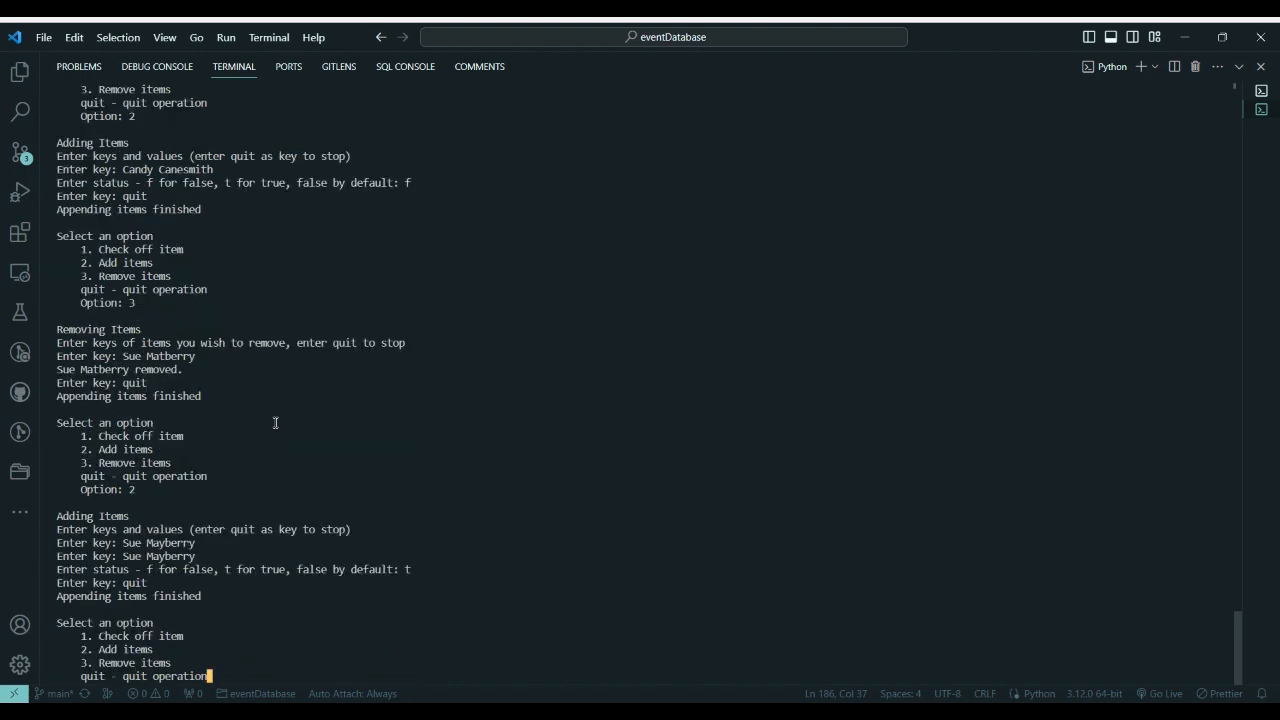
text(quit)
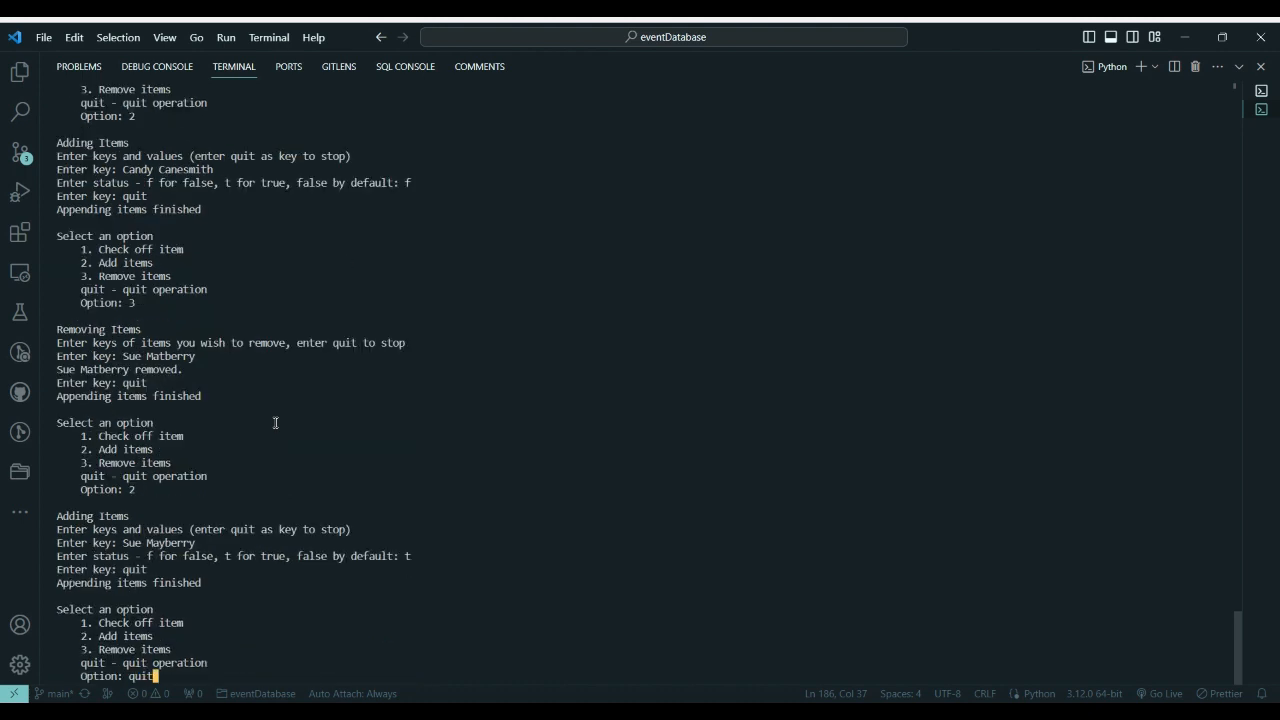
key(Return)
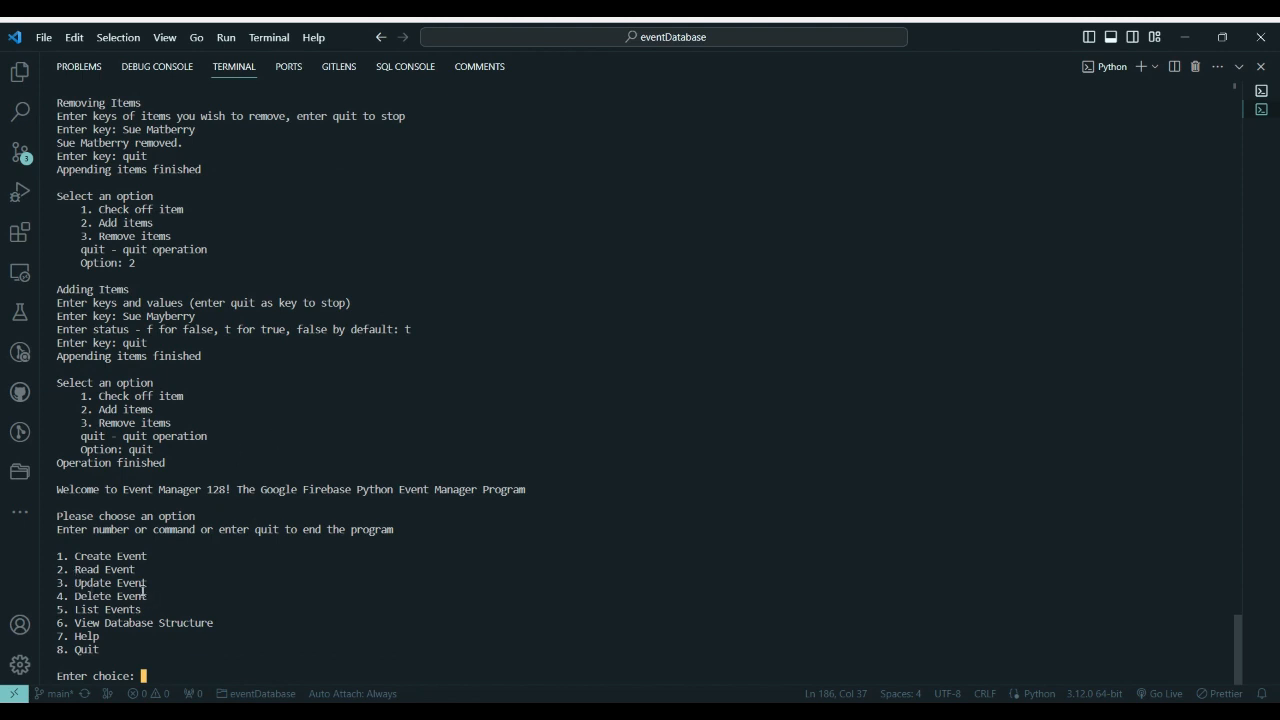
Read the Birthday Party event with option 2 and examine its updated attendee list.
text(2)
key(Return)
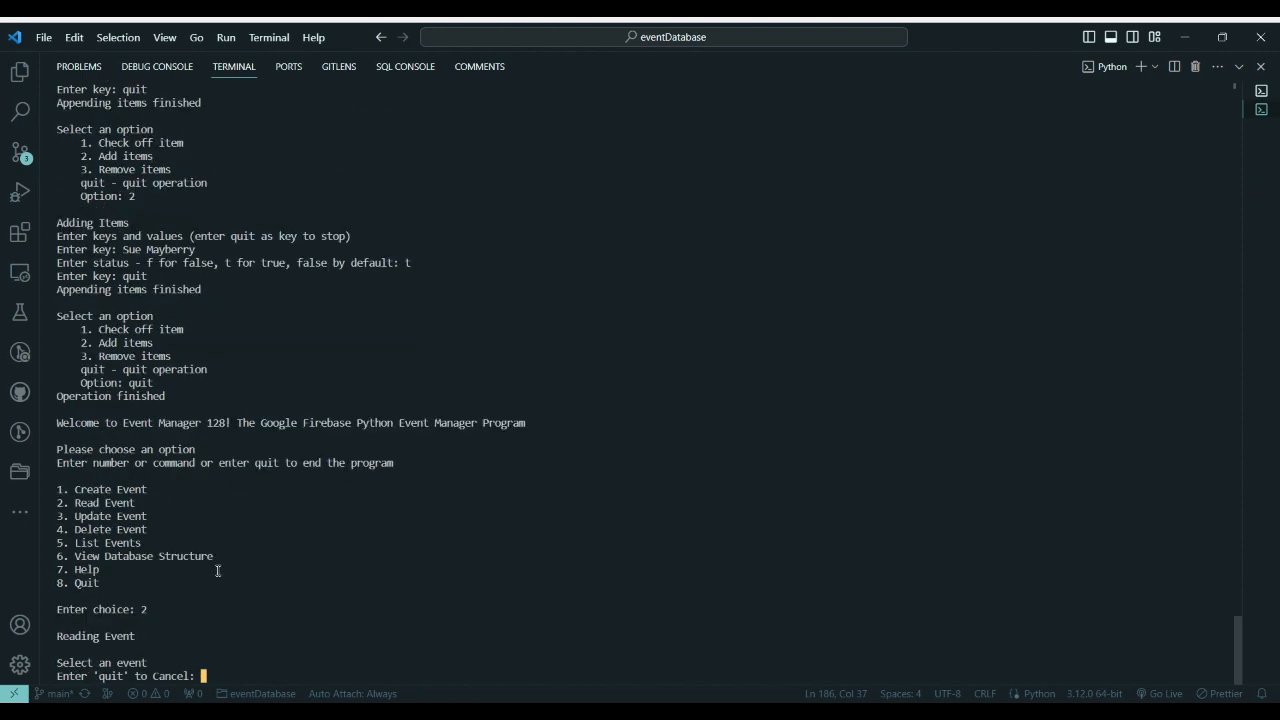
text(Birthday Party)
key(Return)
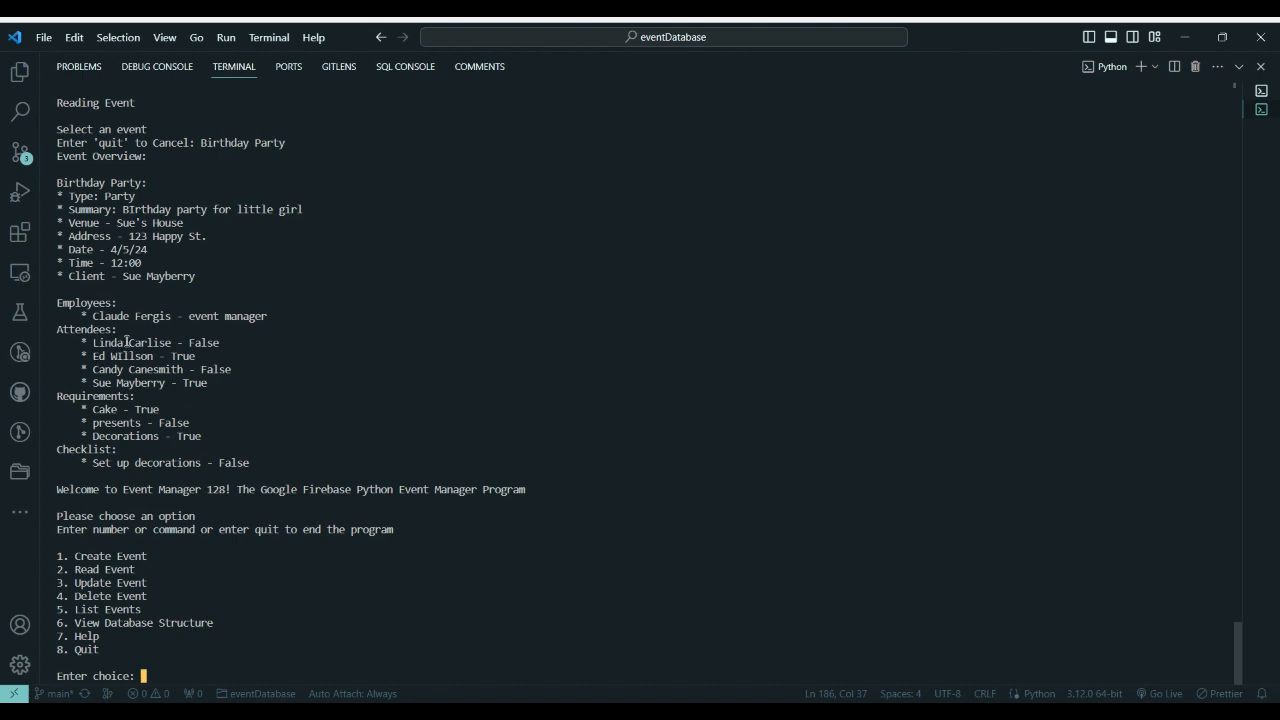
drag(133, 341, 153, 384)
click(185, 357)
drag(117, 371, 177, 371)
click(177, 371)
View the database structure with option 6 and list all events with option 5.
text(6)
key(Return)
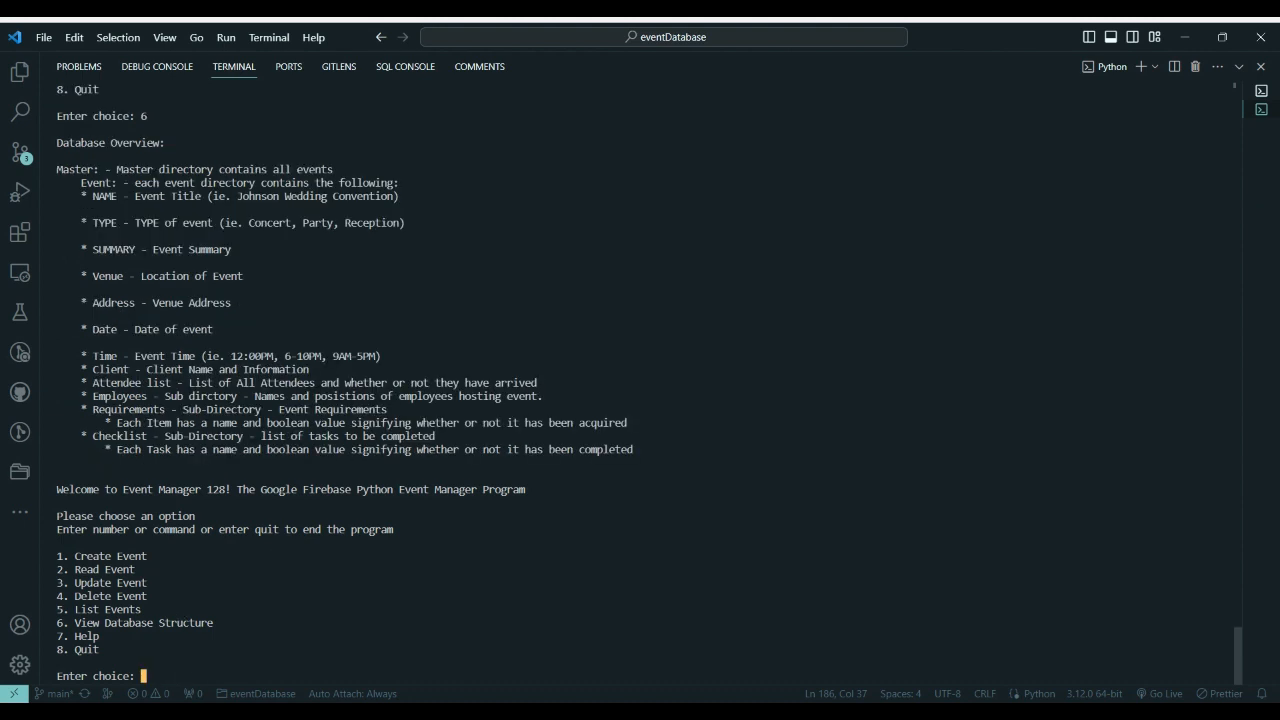
text(5)
key(Return)
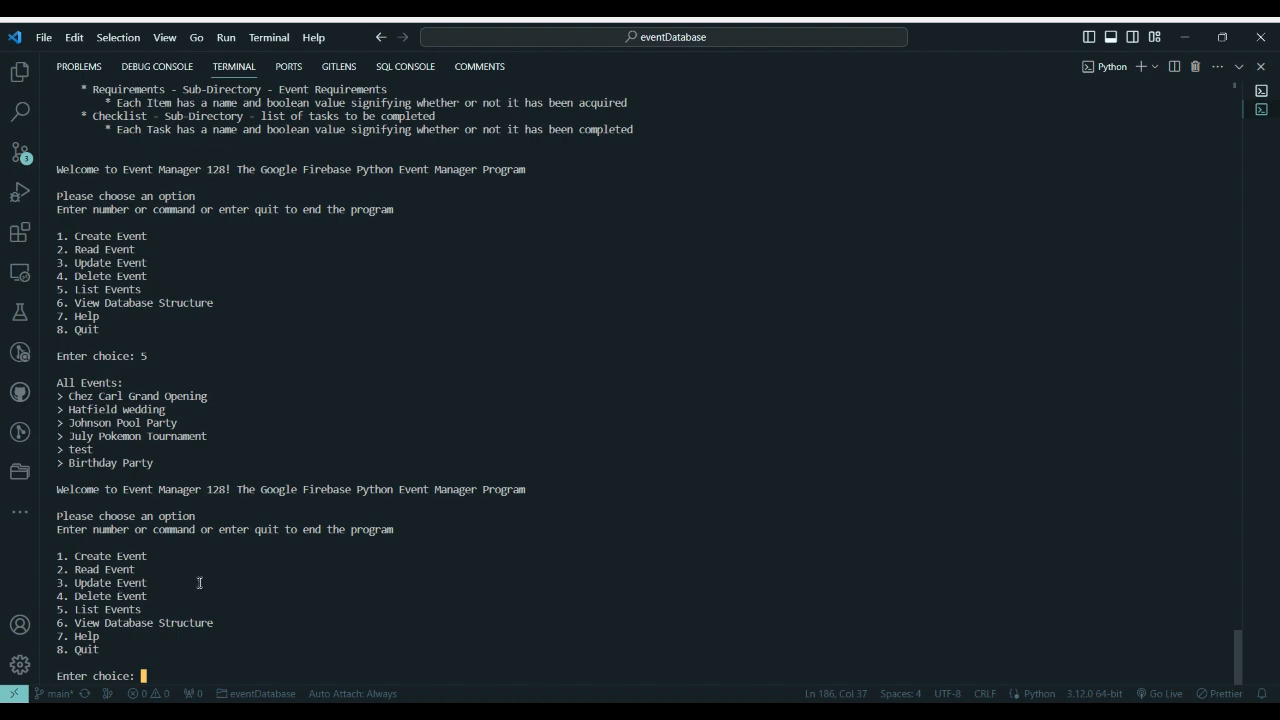
Delete the event named test with option 4 and list all events again with option 5.
text(4)
key(Return)
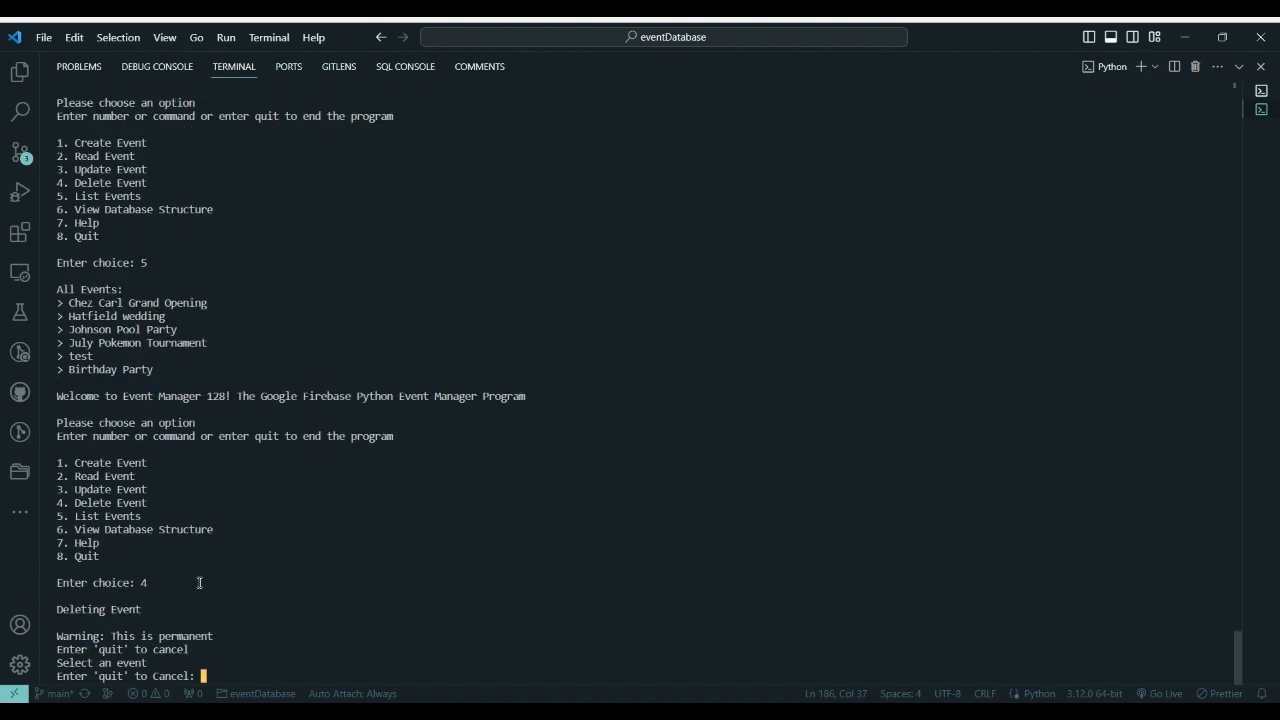
text(test)
key(Return)
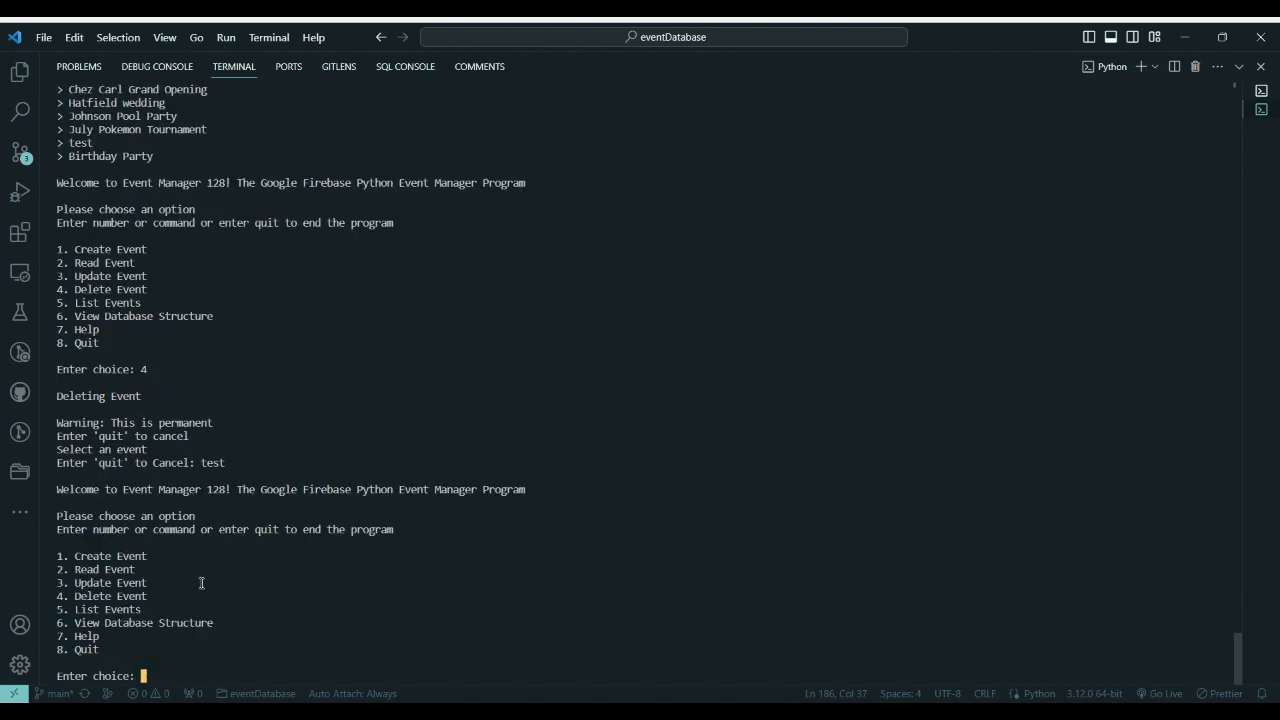
text(5)
key(Return)
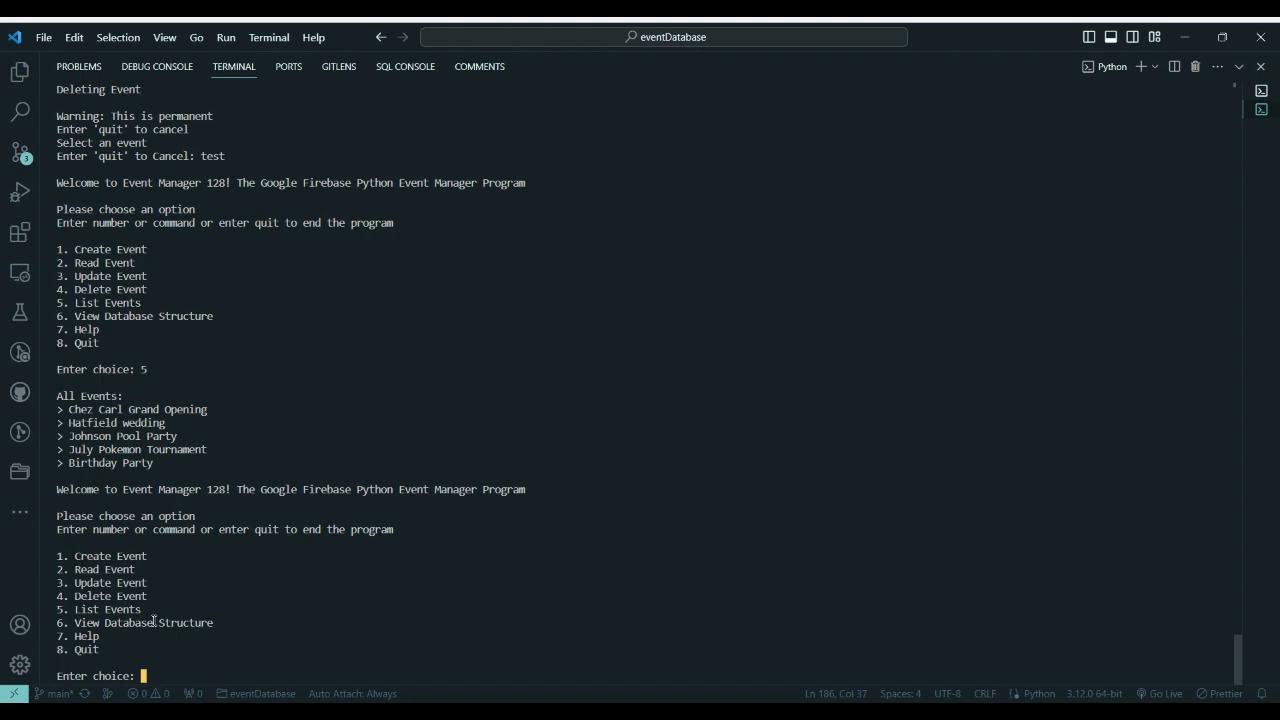
Test the main menu's input handling with the invalid choice "hafldied wdding" and end the program with quit.
text(hafldied wdding)
key(Return)
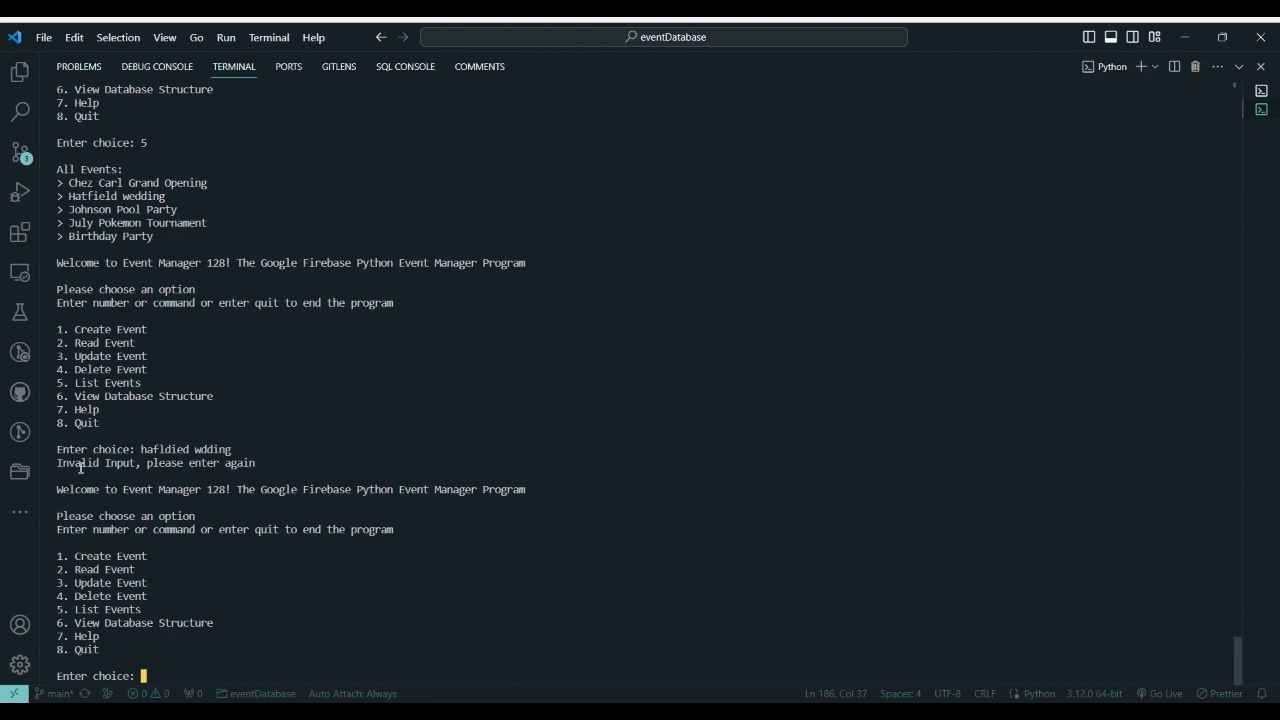
drag(73, 464, 250, 461)
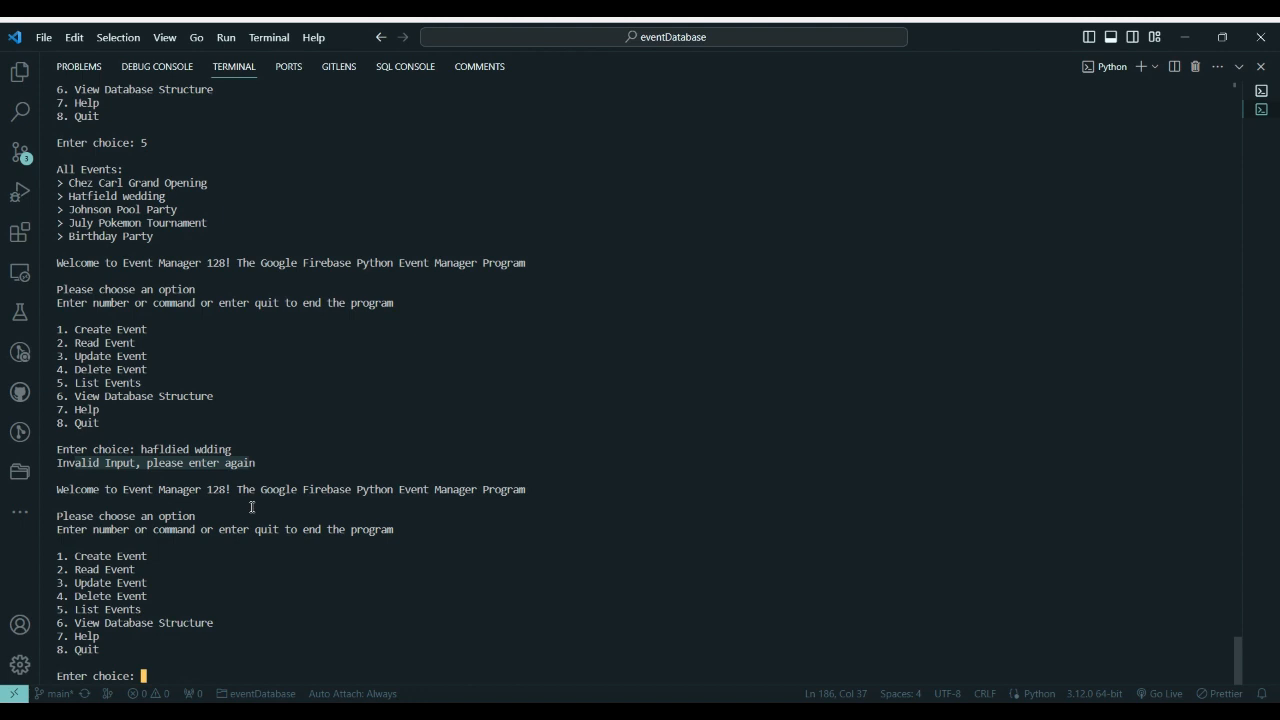
text(quit)
key(Return)
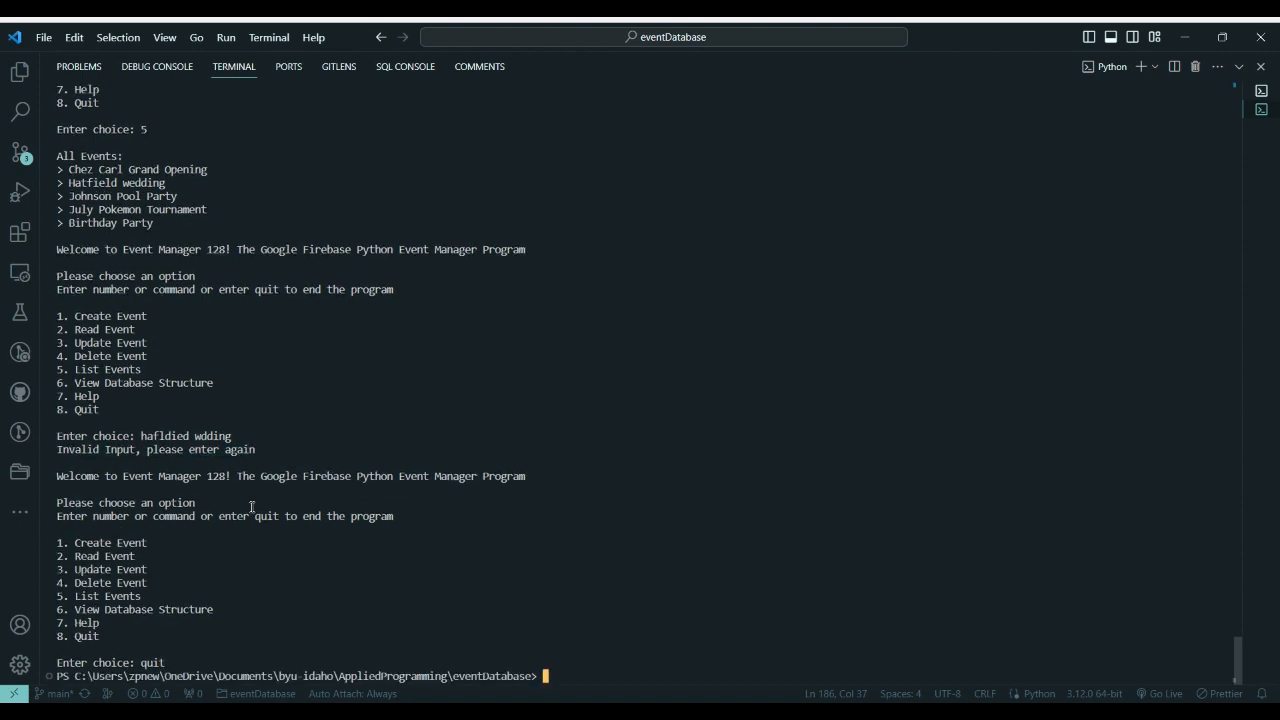